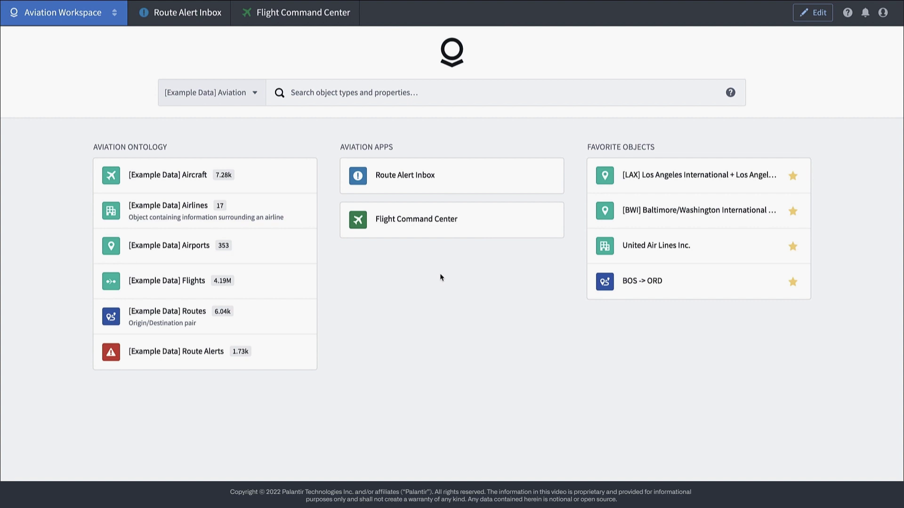
{"action": "mouse_move", "coordinate": [205, 281]}
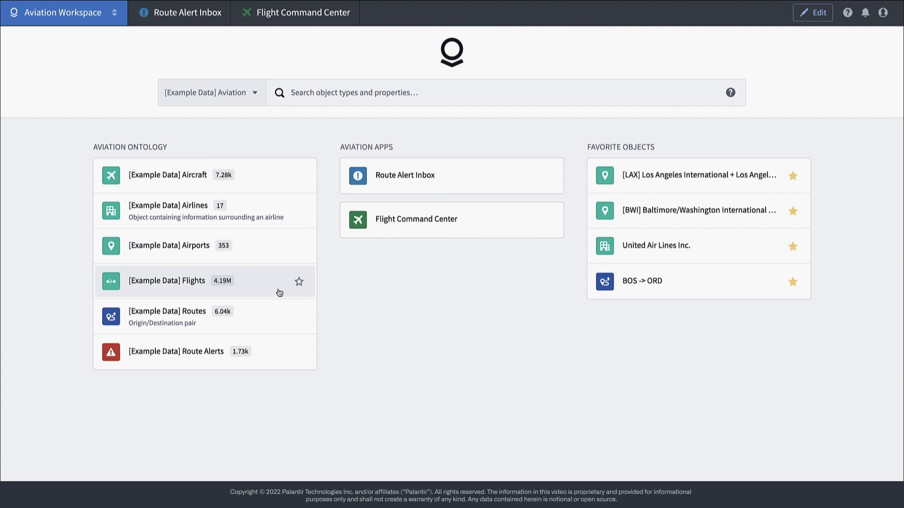
Open flight WN2089 DSM->LAS 2018-06-11 from the [Example Data] Flights objects
{"action": "left_click", "coordinate": [279, 293]}
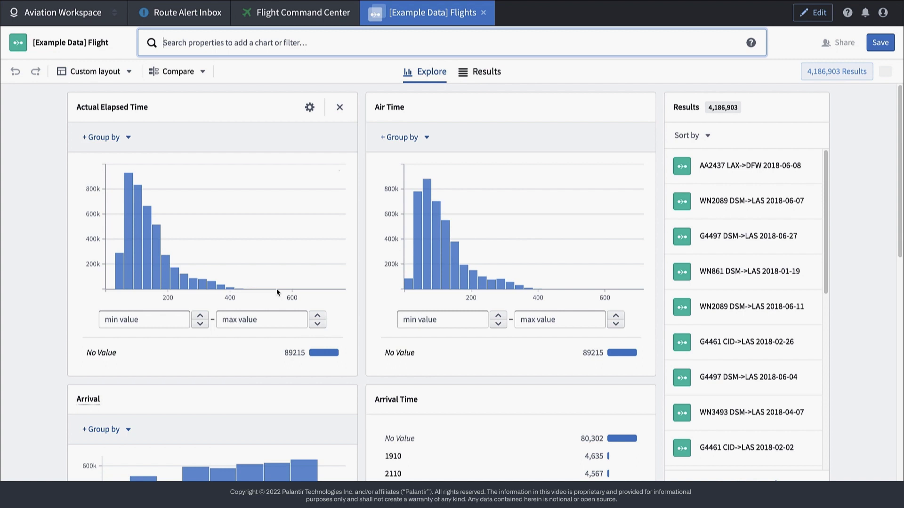
{"action": "left_click", "coordinate": [721, 313]}
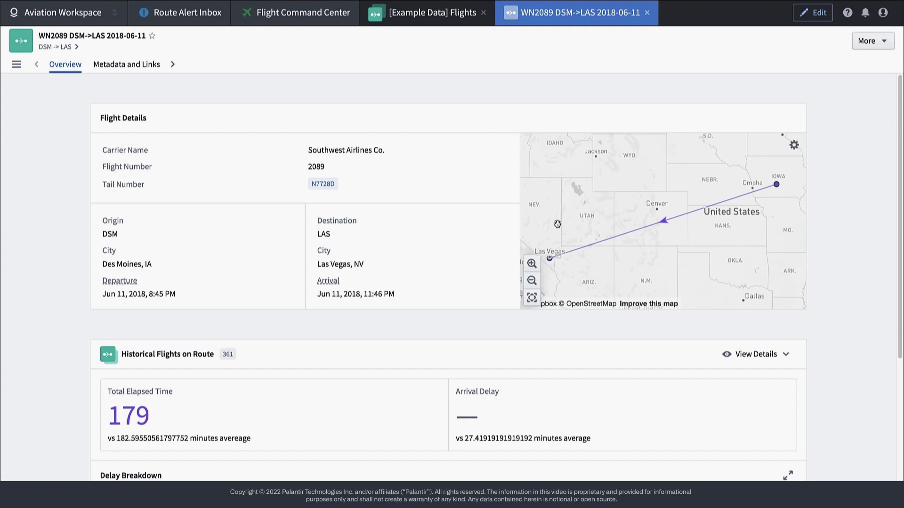
Browse the Route Alert Inbox and Flight Command Center apps, then show WN2089's More options
{"action": "left_click", "coordinate": [185, 20]}
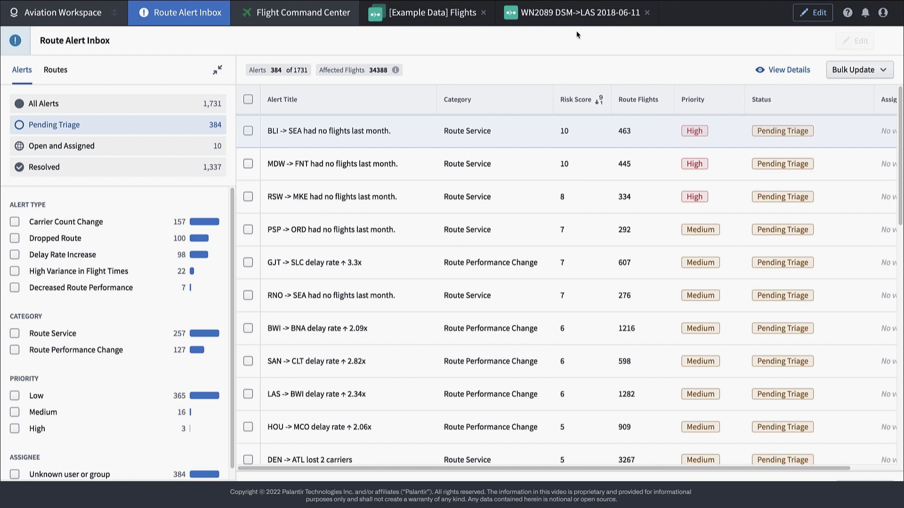
{"action": "left_click", "coordinate": [277, 11]}
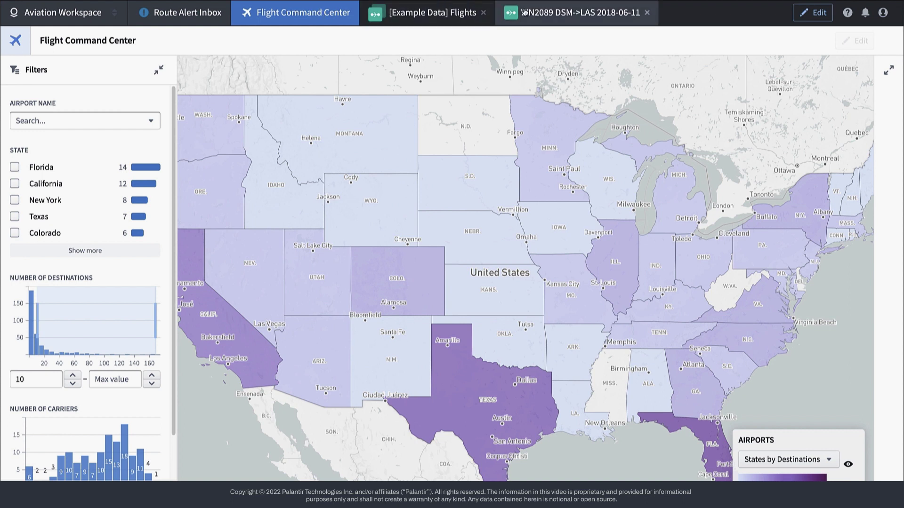
{"action": "left_click", "coordinate": [565, 12]}
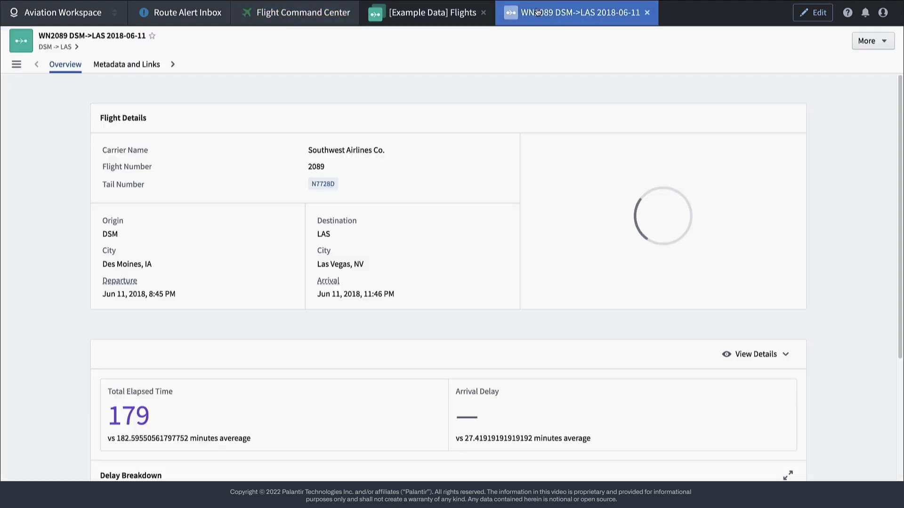
{"action": "left_click", "coordinate": [884, 42]}
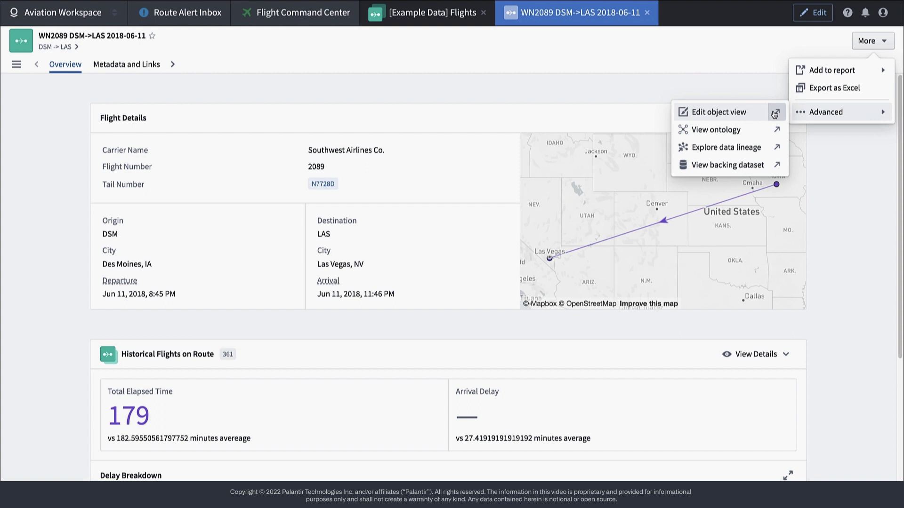
Go via Project Catalog to Foundry Reference Project's Workflow Project: Aviation Applications and create a Workshop module
{"action": "left_click", "coordinate": [117, 15]}
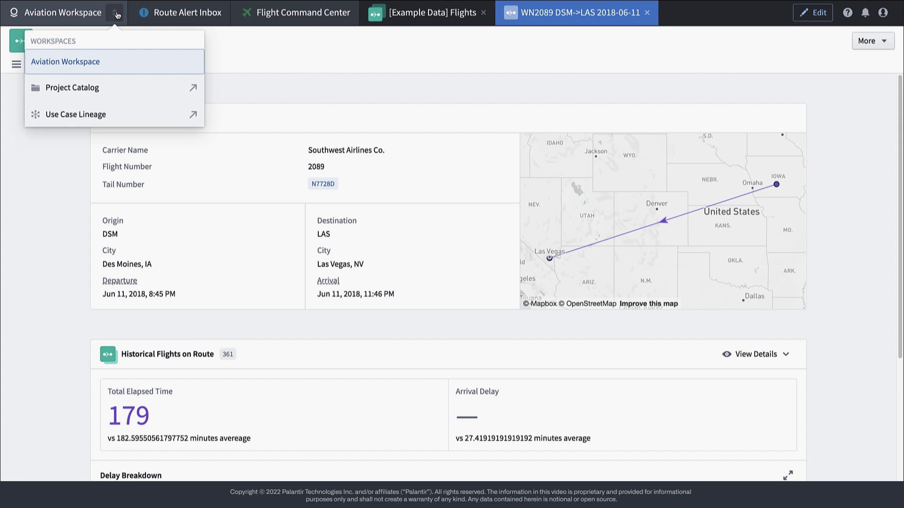
{"action": "left_click", "coordinate": [127, 84]}
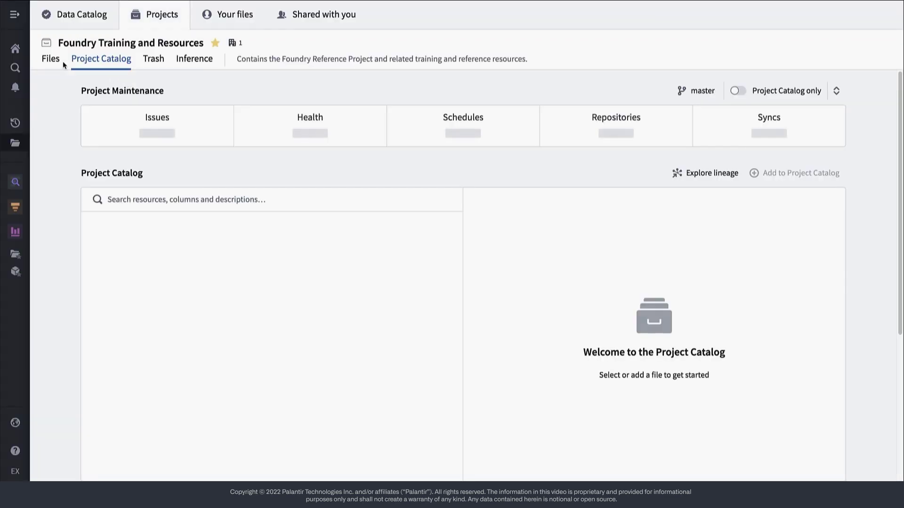
{"action": "left_click", "coordinate": [59, 62]}
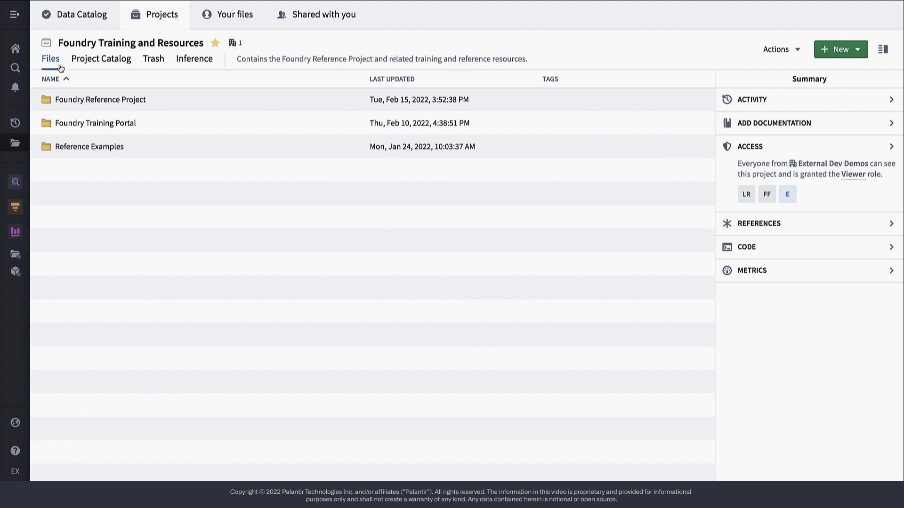
{"action": "left_click", "coordinate": [67, 99]}
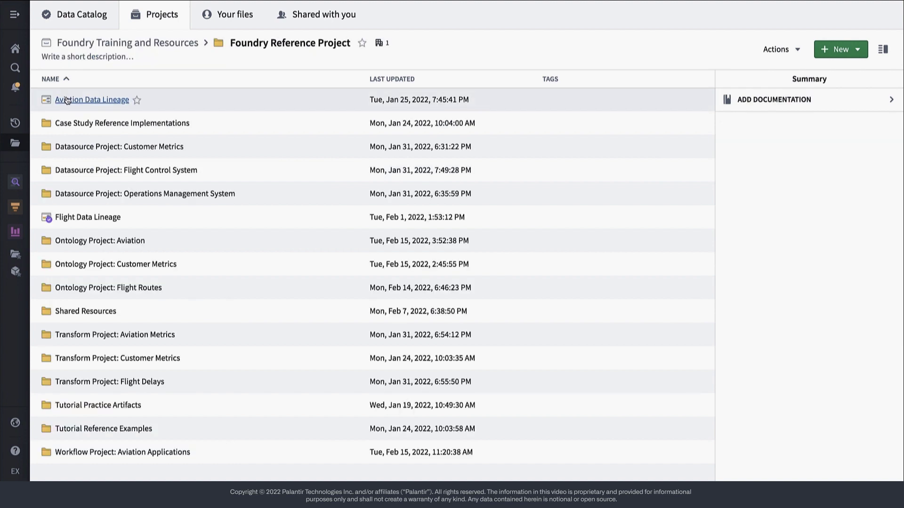
{"action": "left_click", "coordinate": [67, 450]}
{"action": "right_click", "coordinate": [91, 221]}
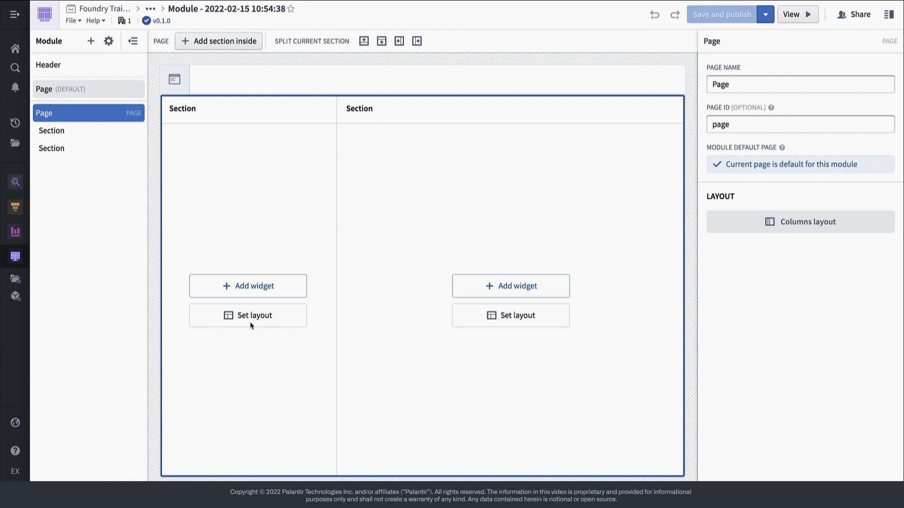
Select the page's second, right-hand section and insert an Object table widget there
{"action": "left_click", "coordinate": [98, 70]}
{"action": "left_click", "coordinate": [101, 89]}
{"action": "left_click", "coordinate": [102, 132]}
{"action": "left_click", "coordinate": [101, 148]}
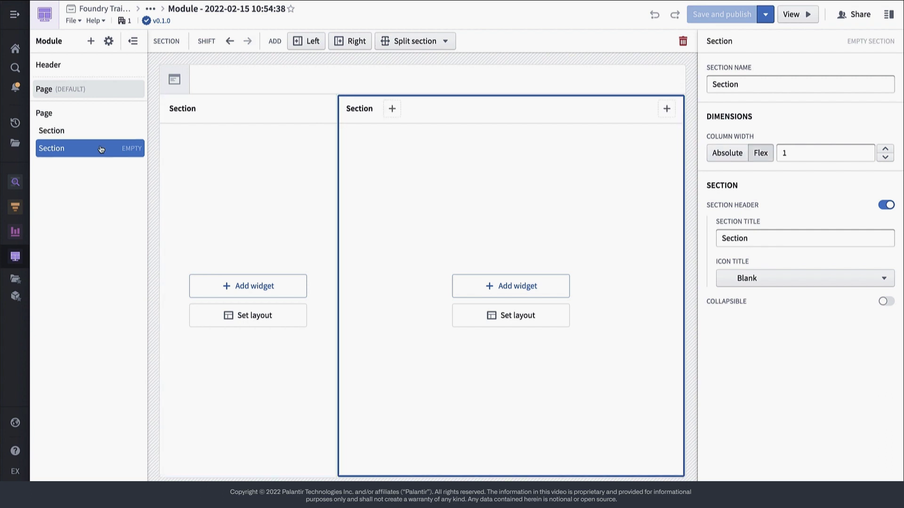
{"action": "left_click", "coordinate": [526, 287]}
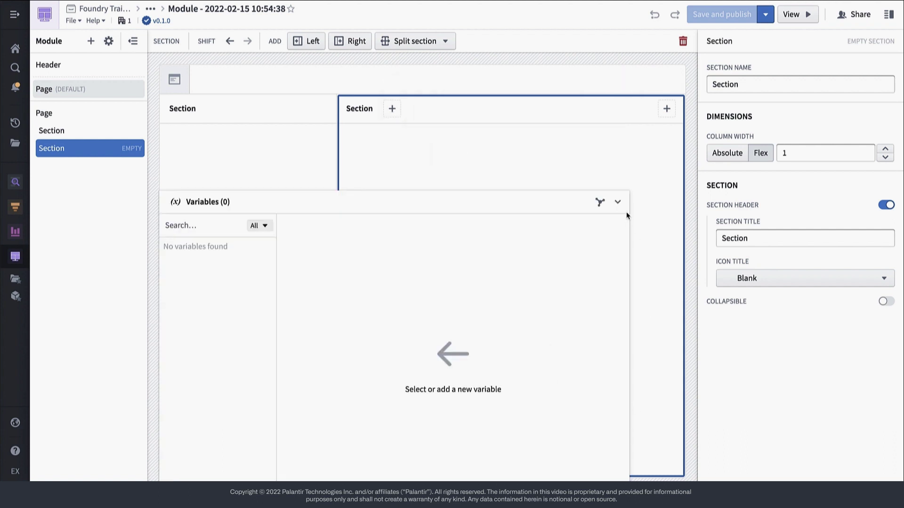
{"action": "left_click", "coordinate": [617, 202]}
{"action": "left_click", "coordinate": [558, 284]}
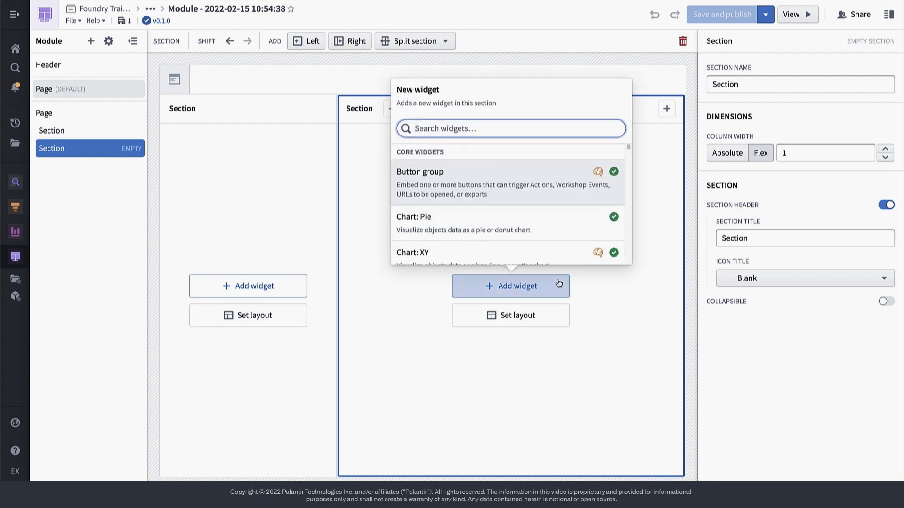
{"action": "type", "text": "object tab"}
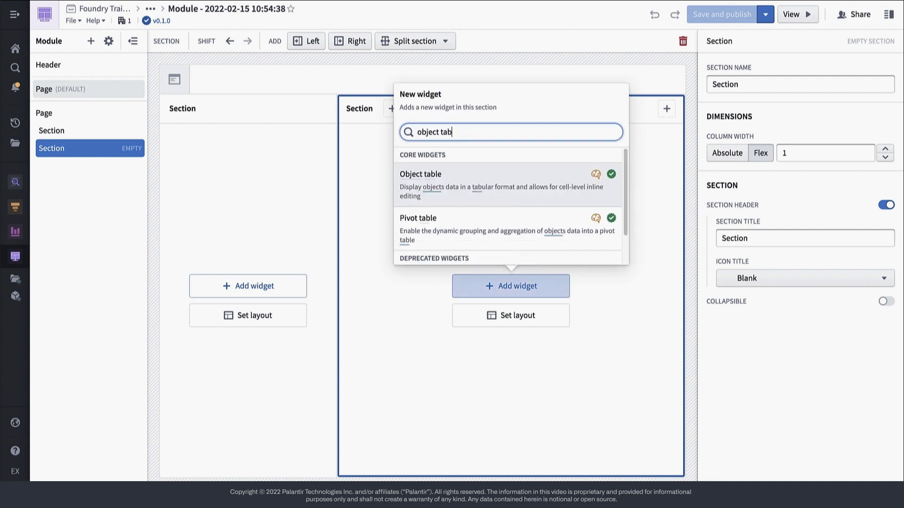
{"action": "type", "text": "le"}
{"action": "left_click", "coordinate": [521, 196]}
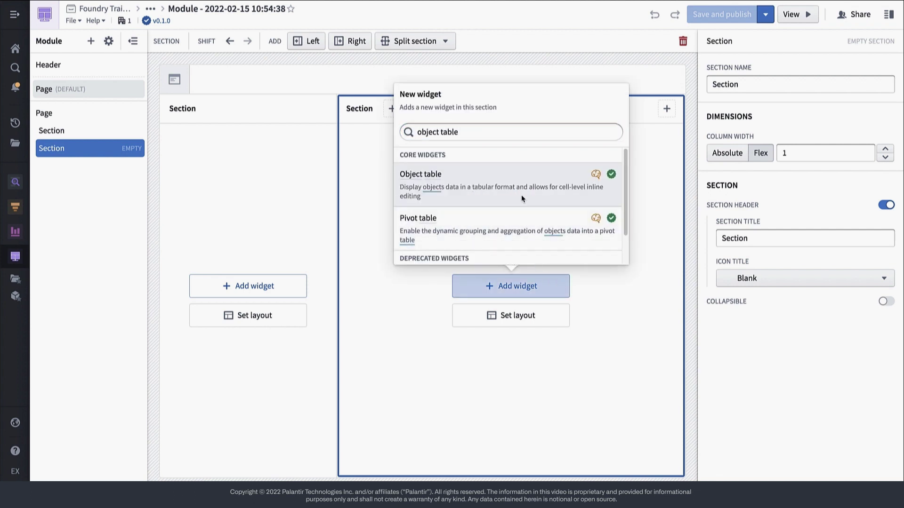
Feed the table a new object set variable based on [Example Data] Route Alert objects
{"action": "left_click", "coordinate": [867, 120]}
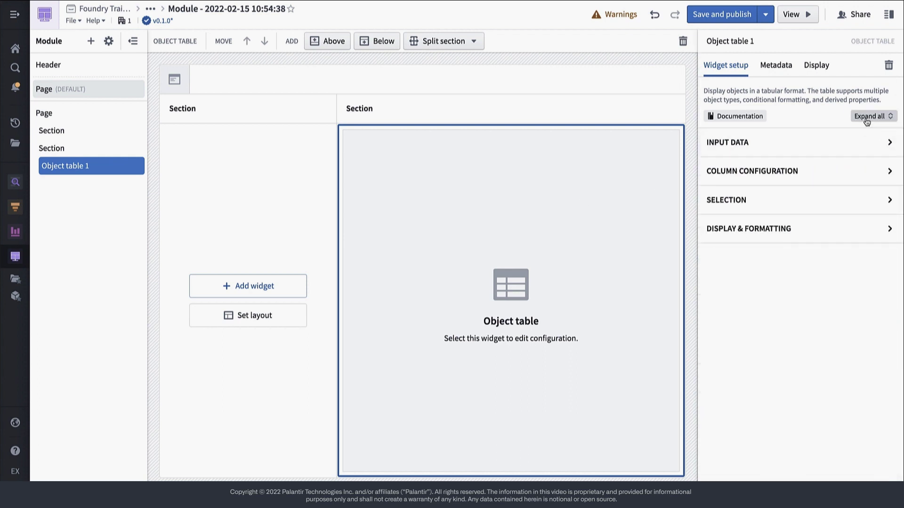
{"action": "left_click", "coordinate": [880, 143]}
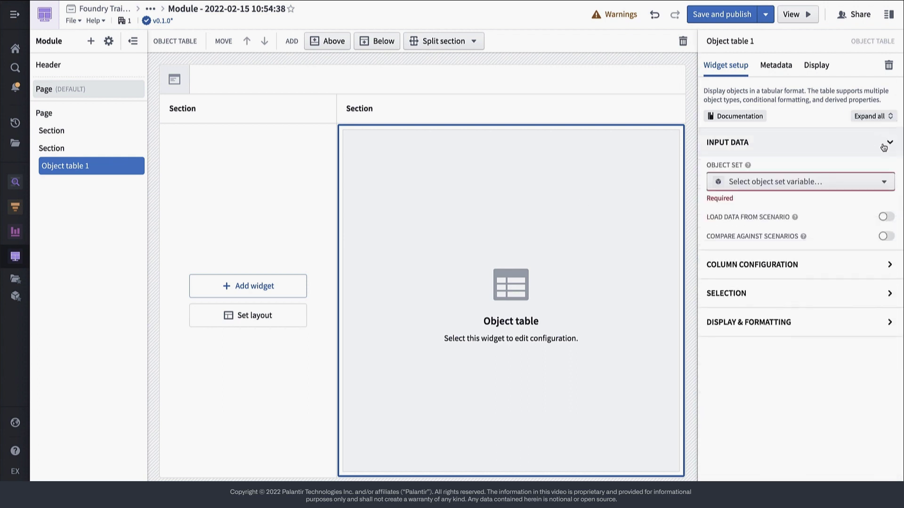
{"action": "left_click", "coordinate": [824, 188]}
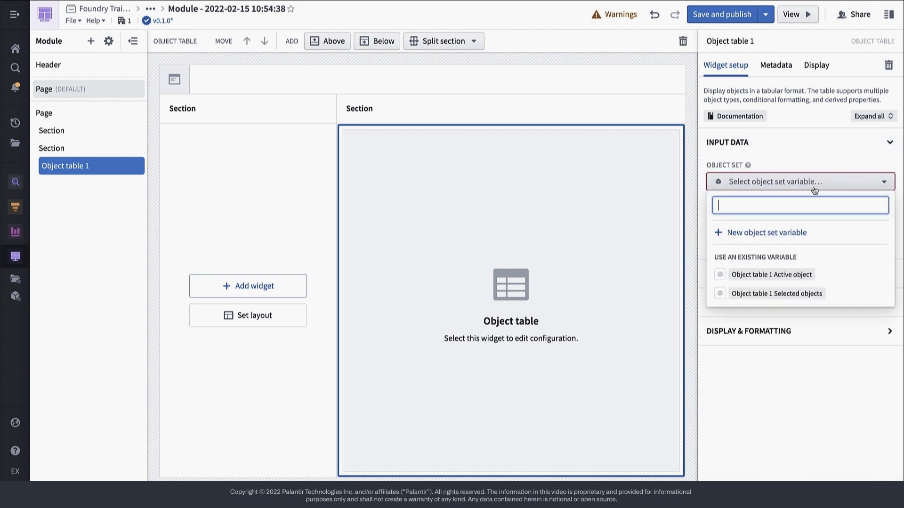
{"action": "left_click", "coordinate": [775, 234]}
{"action": "left_click", "coordinate": [434, 182]}
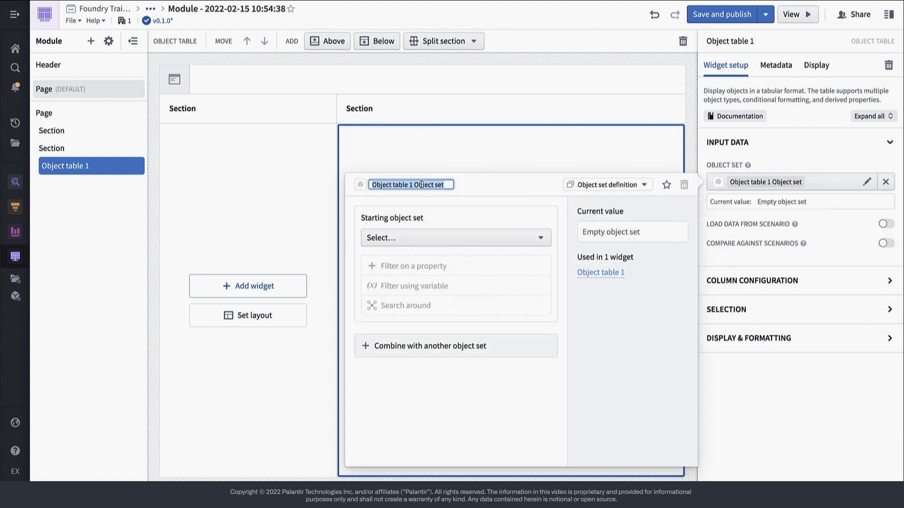
{"action": "type", "text": "[o] Alerts"}
{"action": "left_click", "coordinate": [429, 238]}
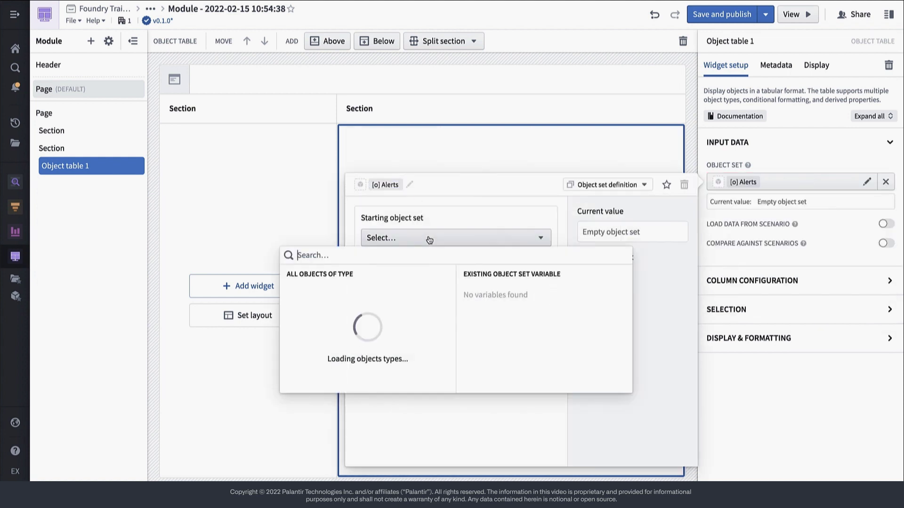
{"action": "type", "text": "example alert"}
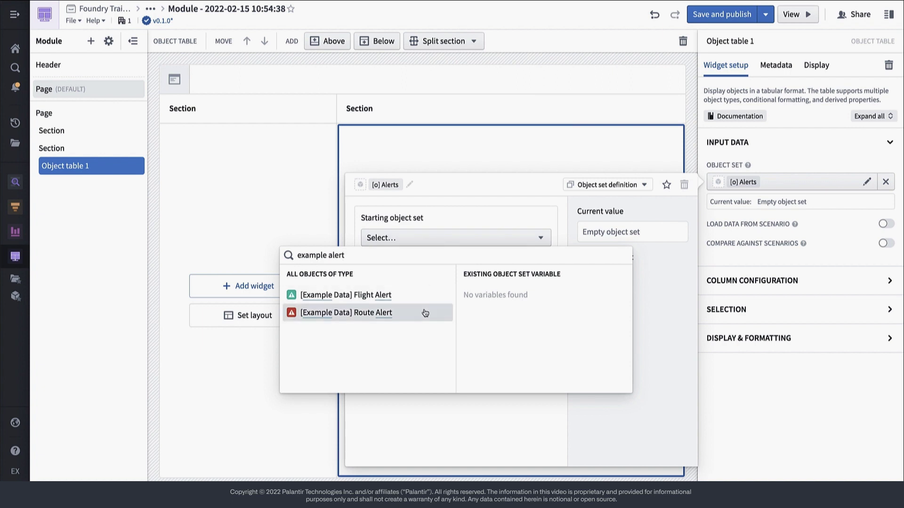
{"action": "left_click", "coordinate": [424, 312]}
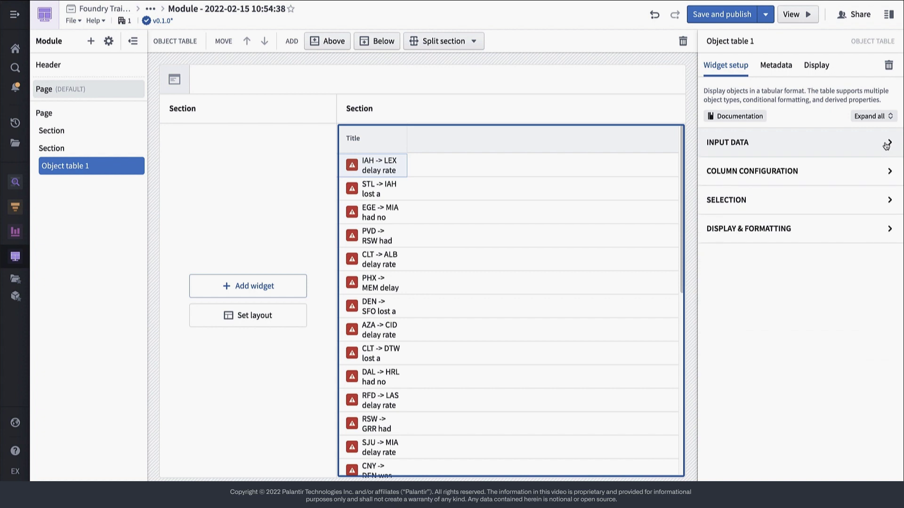
Add Category, Alert Type, Status and Priority columns to the alert table
{"action": "left_click", "coordinate": [891, 172]}
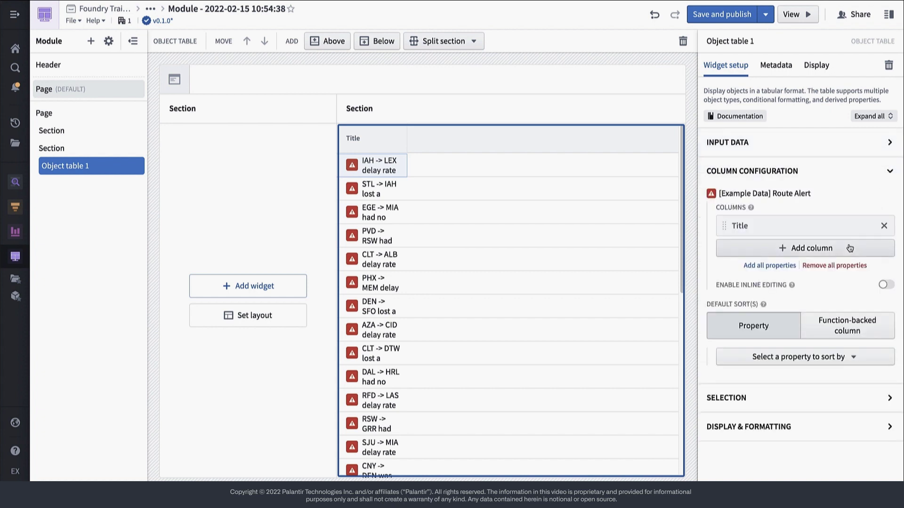
{"action": "left_click", "coordinate": [787, 249]}
{"action": "type", "text": "categ"}
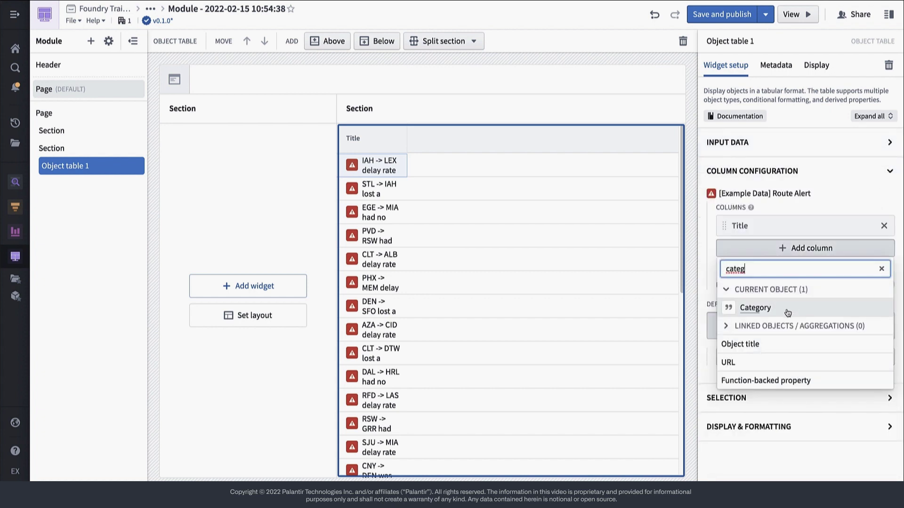
{"action": "left_click", "coordinate": [787, 308]}
{"action": "left_click", "coordinate": [805, 272]}
{"action": "type", "text": "type"}
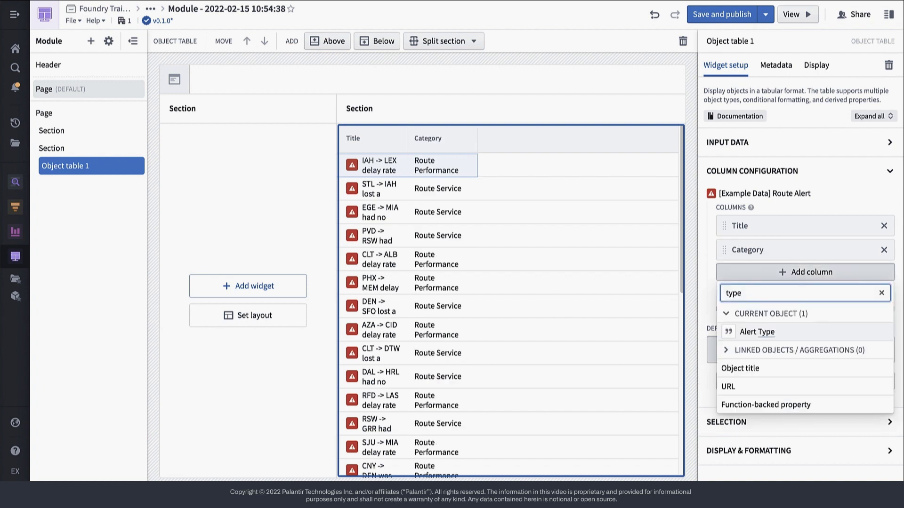
{"action": "left_click", "coordinate": [777, 332]}
{"action": "left_click", "coordinate": [777, 296]}
{"action": "type", "text": "statu"}
{"action": "left_click", "coordinate": [749, 355]}
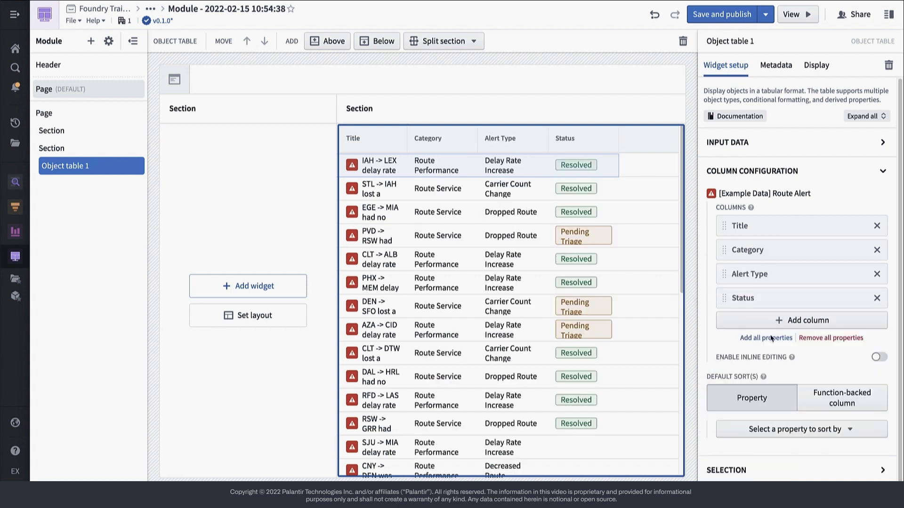
{"action": "left_click", "coordinate": [768, 320]}
{"action": "key", "text": "ctrl+a"}
{"action": "type", "text": "priori"}
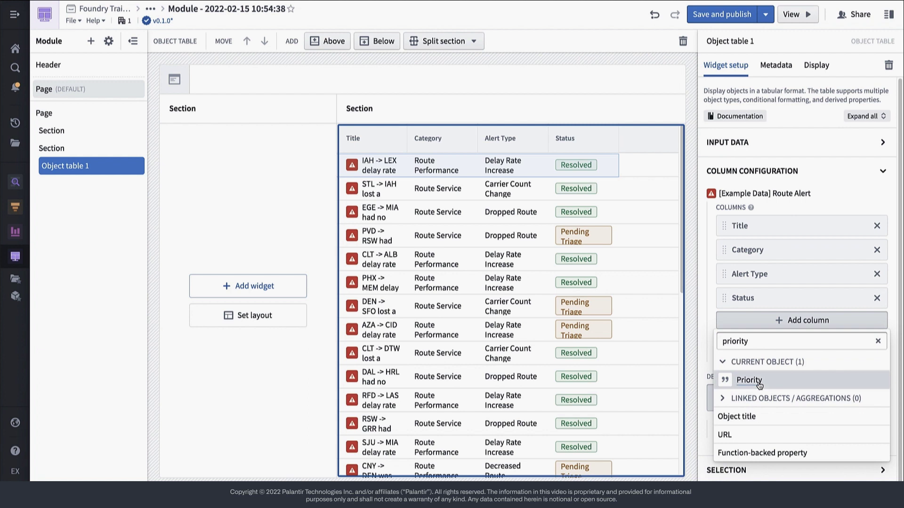
{"action": "left_click", "coordinate": [776, 380]}
Widen the Title column and move Priority and Status up to follow Title
{"action": "left_click_drag", "start_coordinate": [406, 140], "coordinate": [473, 143]}
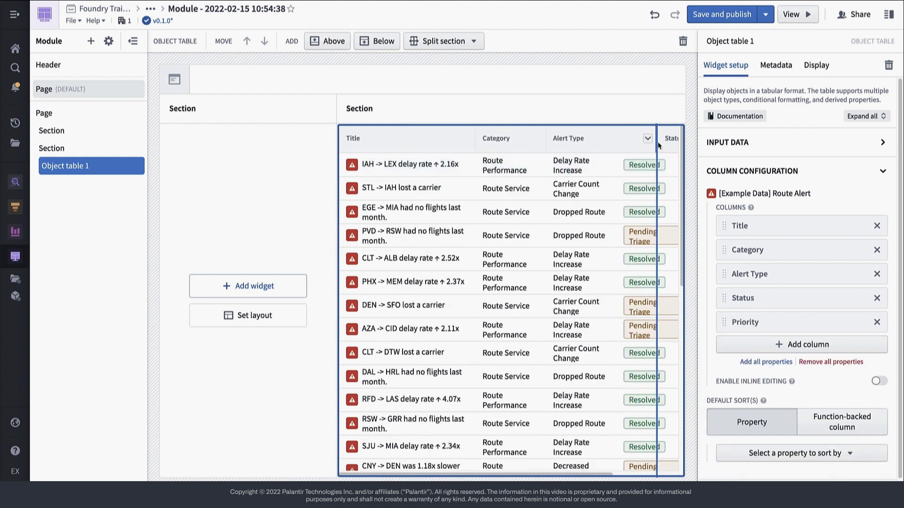
{"action": "left_click_drag", "start_coordinate": [724, 298], "coordinate": [724, 251]}
{"action": "left_click_drag", "start_coordinate": [724, 321], "coordinate": [724, 250]}
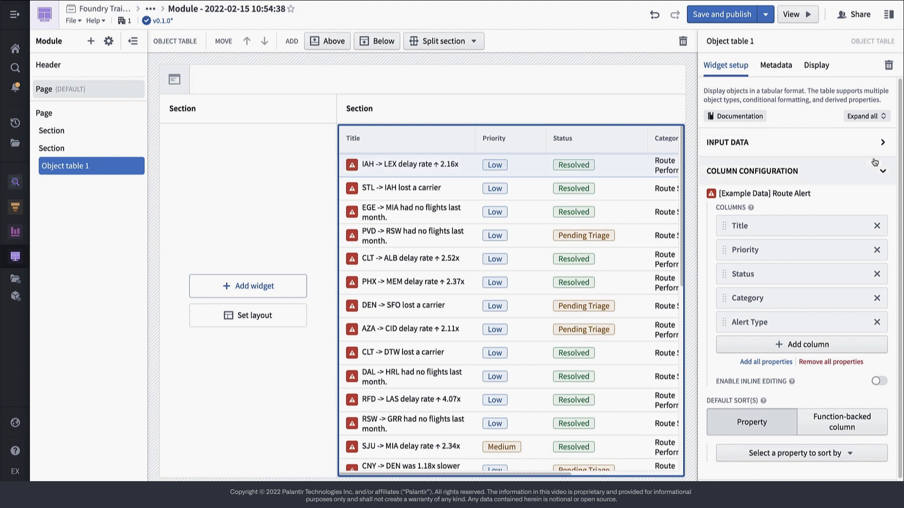
{"action": "left_click", "coordinate": [882, 172]}
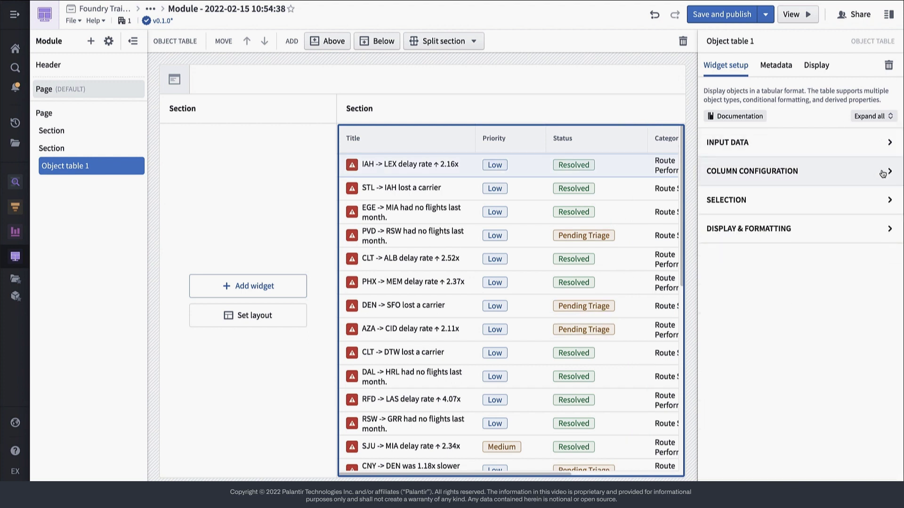
Rename the table's active object variable to [o] Alert [Active]
{"action": "left_click", "coordinate": [888, 201]}
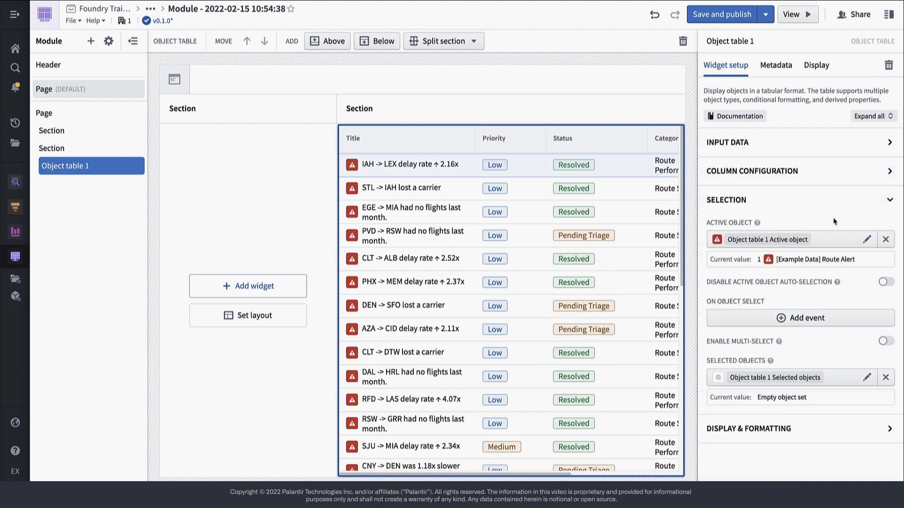
{"action": "left_click", "coordinate": [796, 241]}
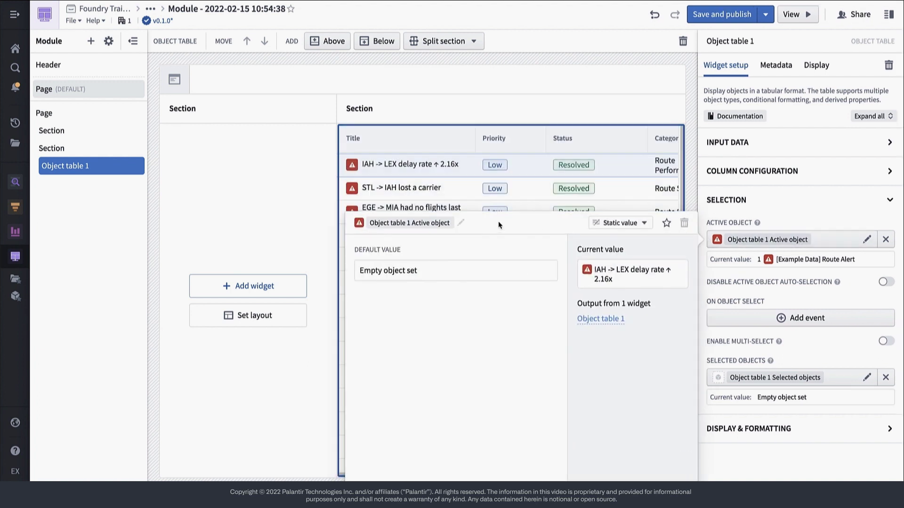
{"action": "left_click", "coordinate": [460, 223]}
{"action": "type", "text": "[o] Alert [Active]"}
{"action": "key", "text": "Return"}
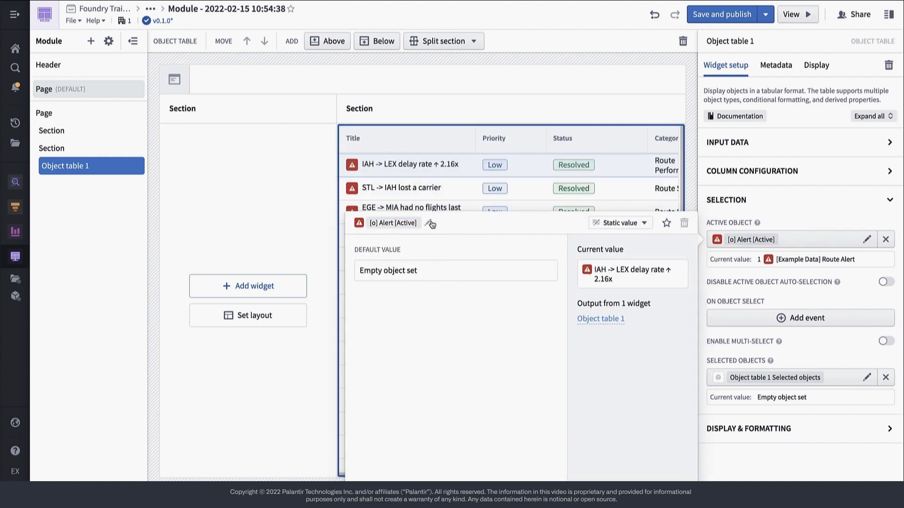
{"action": "left_click", "coordinate": [734, 298]}
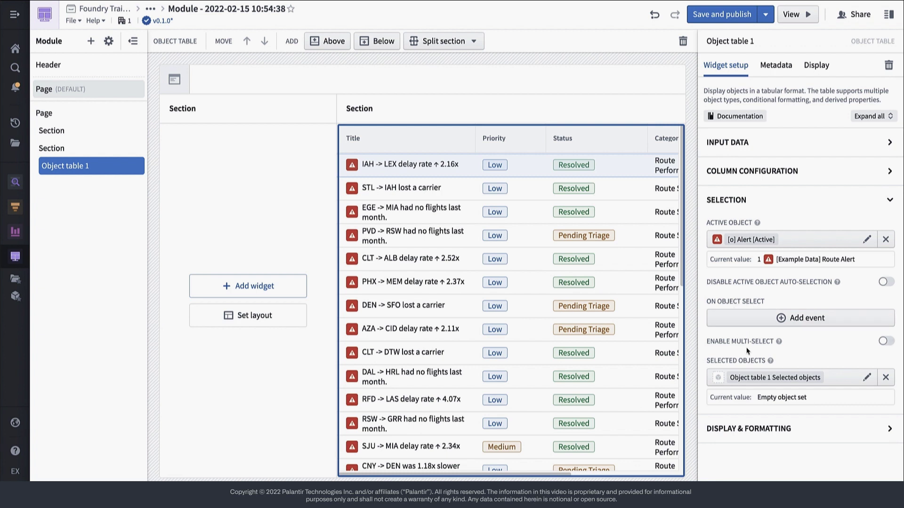
Enable multi-select and rename the selected objects variable to [o] Alerts [Selected]
{"action": "left_click", "coordinate": [885, 343]}
{"action": "left_click", "coordinate": [812, 377]}
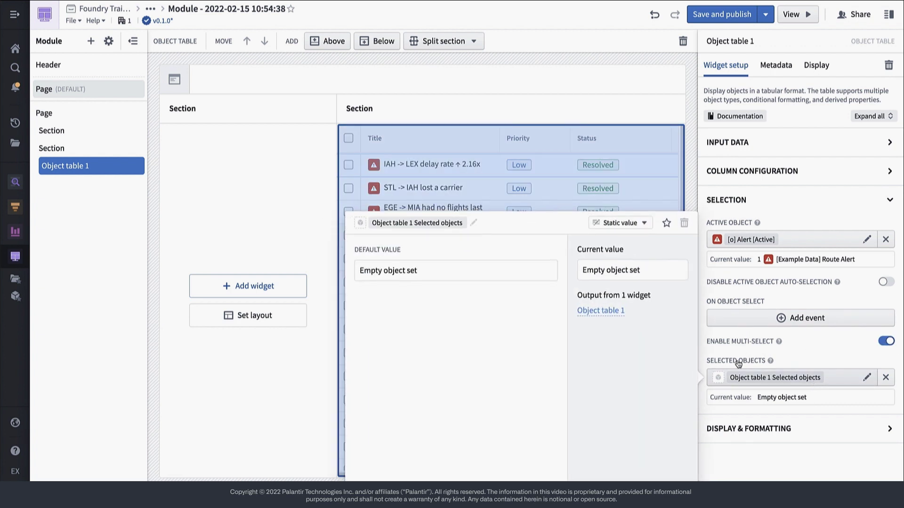
{"action": "left_click", "coordinate": [416, 223]}
{"action": "type", "text": "[o] Alerts [Selected]"}
{"action": "key", "text": "Return"}
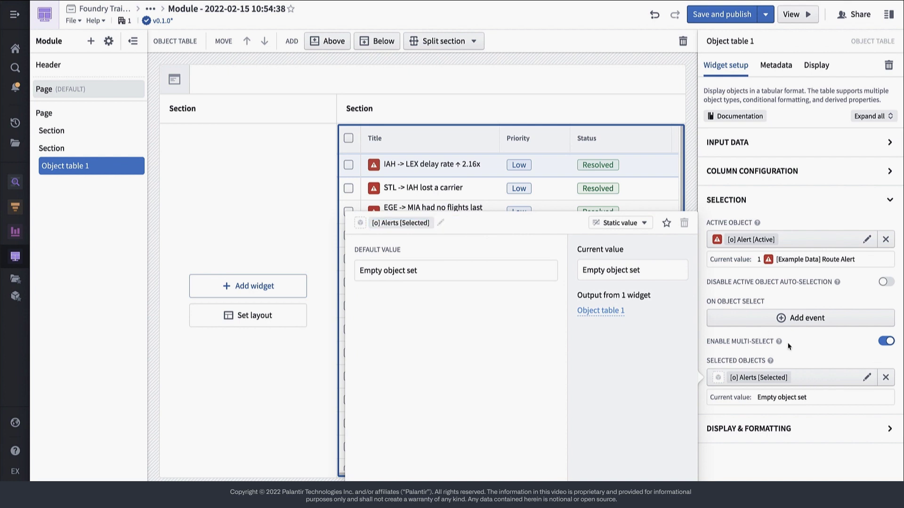
{"action": "left_click", "coordinate": [819, 353]}
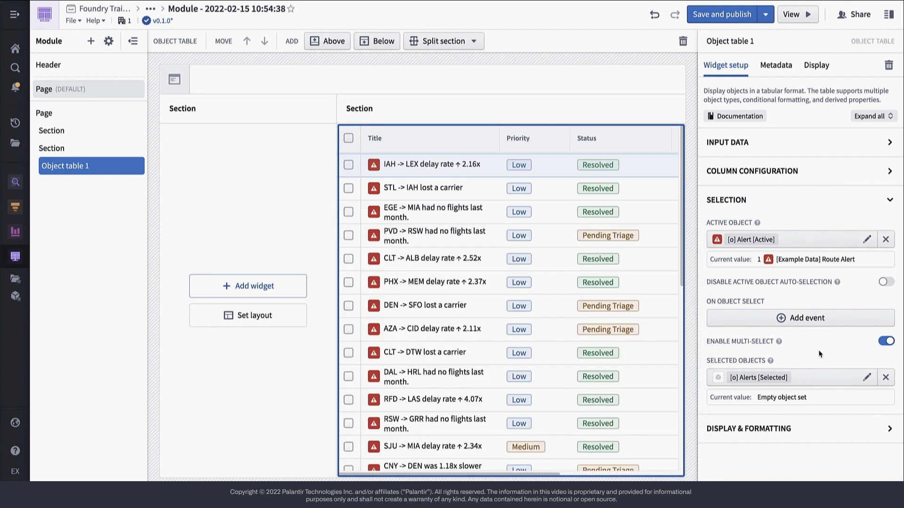
{"action": "left_click", "coordinate": [889, 202]}
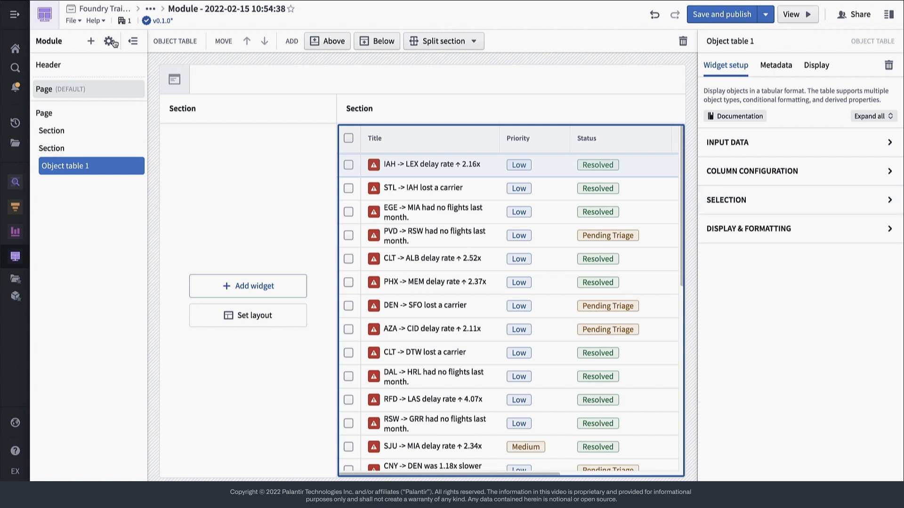
{"action": "left_click", "coordinate": [90, 42]}
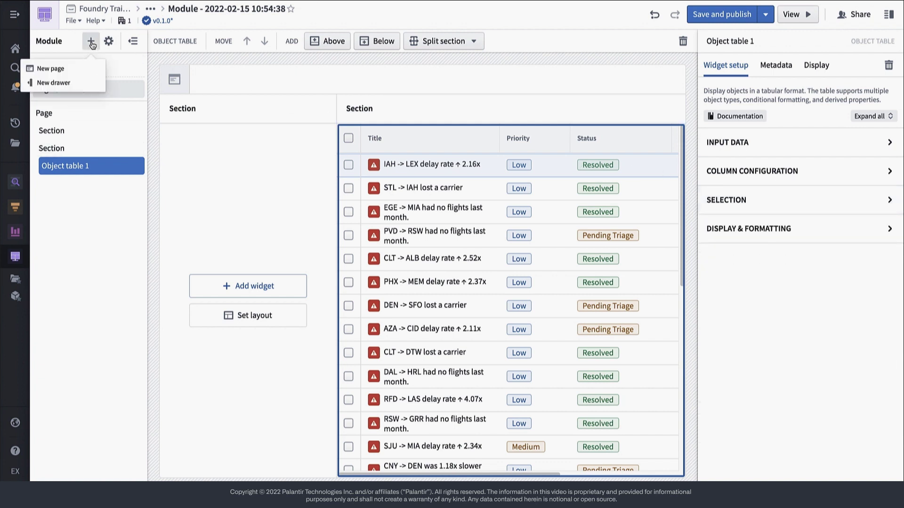
Create the Alert Details drawer, size it Large, hide its header, and delete its top section
{"action": "left_click", "coordinate": [73, 89]}
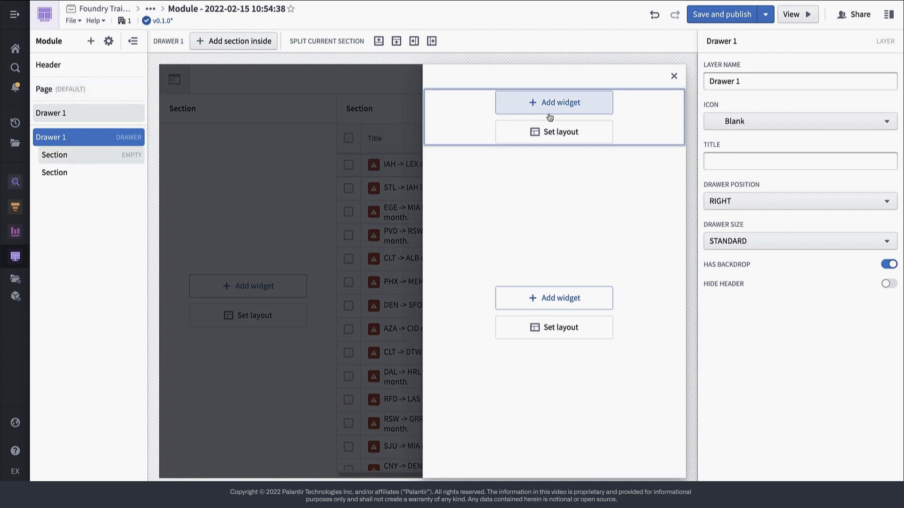
{"action": "triple_click", "coordinate": [720, 83]}
{"action": "type", "text": "Alert Details"}
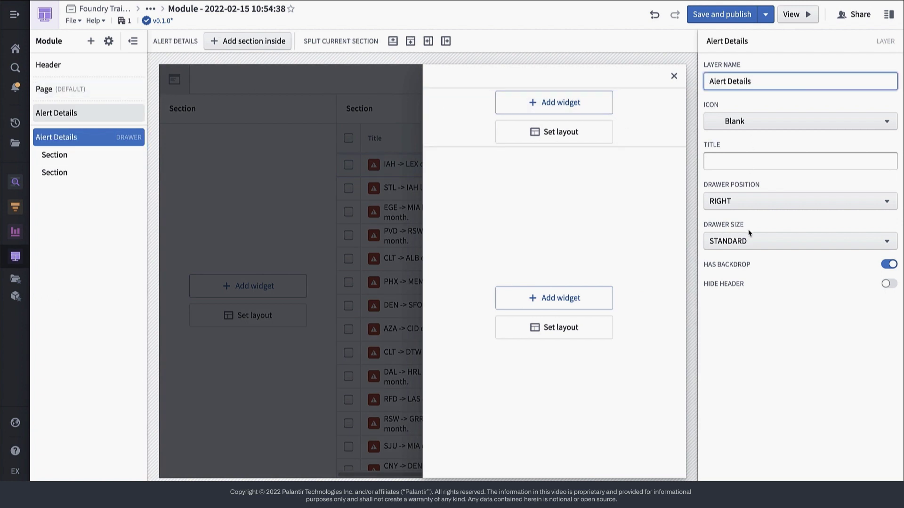
{"action": "left_click", "coordinate": [748, 241]}
{"action": "left_click", "coordinate": [742, 329]}
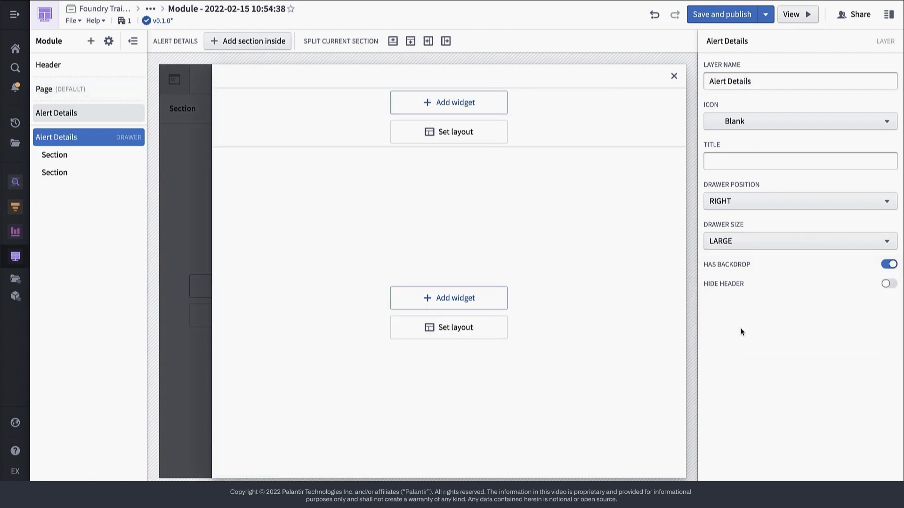
{"action": "left_click", "coordinate": [888, 284]}
{"action": "left_click", "coordinate": [606, 109]}
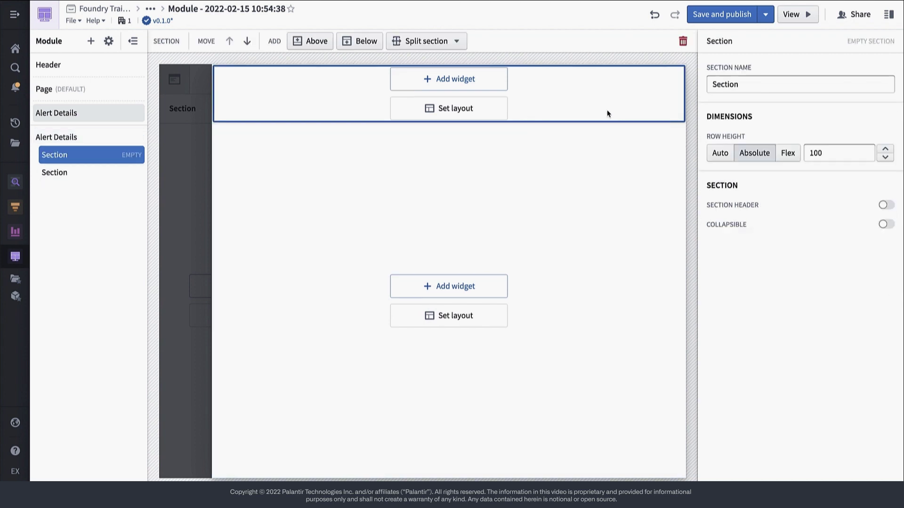
{"action": "left_click", "coordinate": [682, 41]}
Add an Object view widget displaying [o] Alert [Active] to the drawer, then close the drawer
{"action": "left_click", "coordinate": [466, 257]}
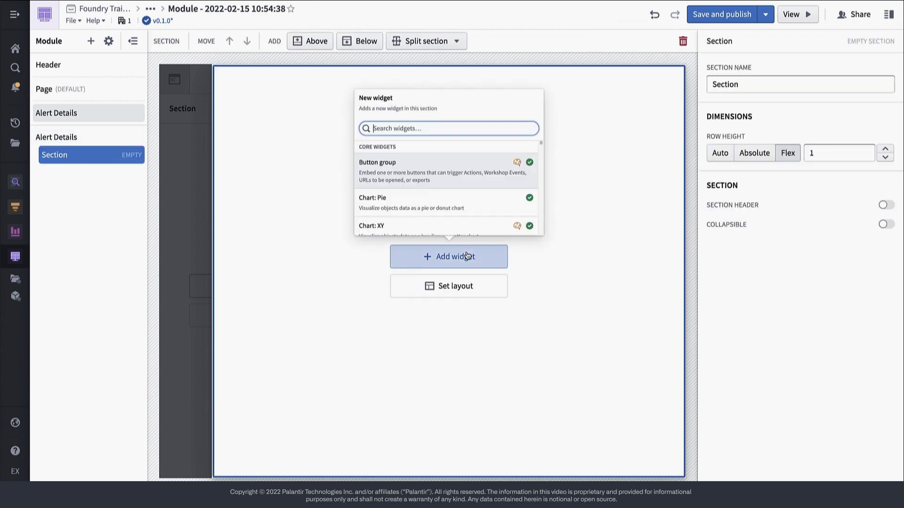
{"action": "type", "text": "view"}
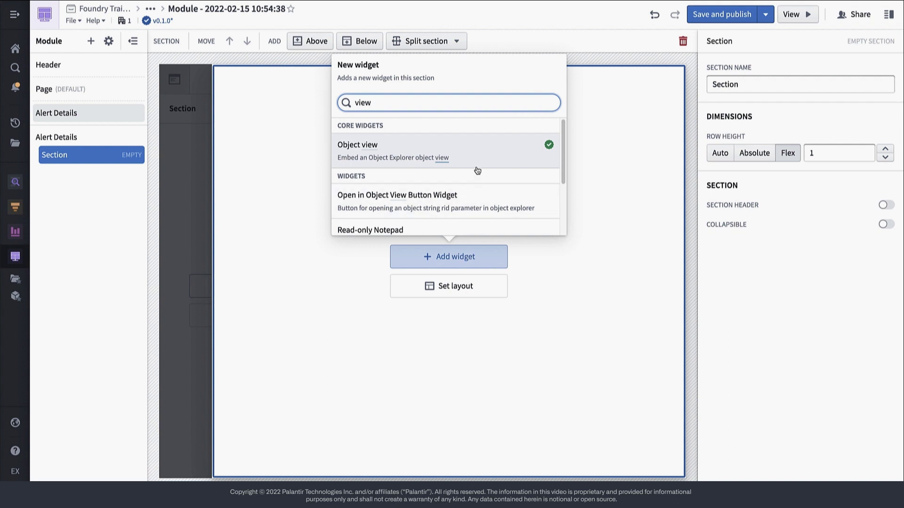
{"action": "left_click", "coordinate": [475, 165]}
{"action": "left_click", "coordinate": [738, 174]}
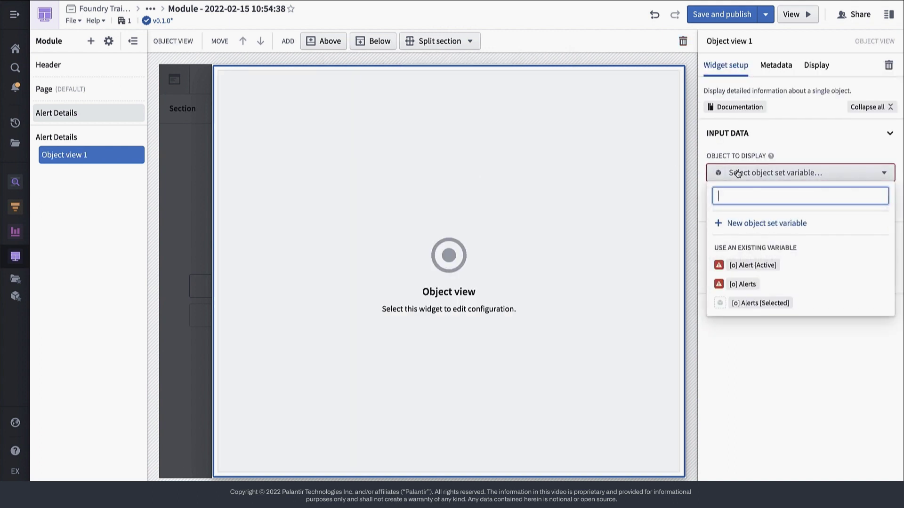
{"action": "left_click", "coordinate": [759, 264]}
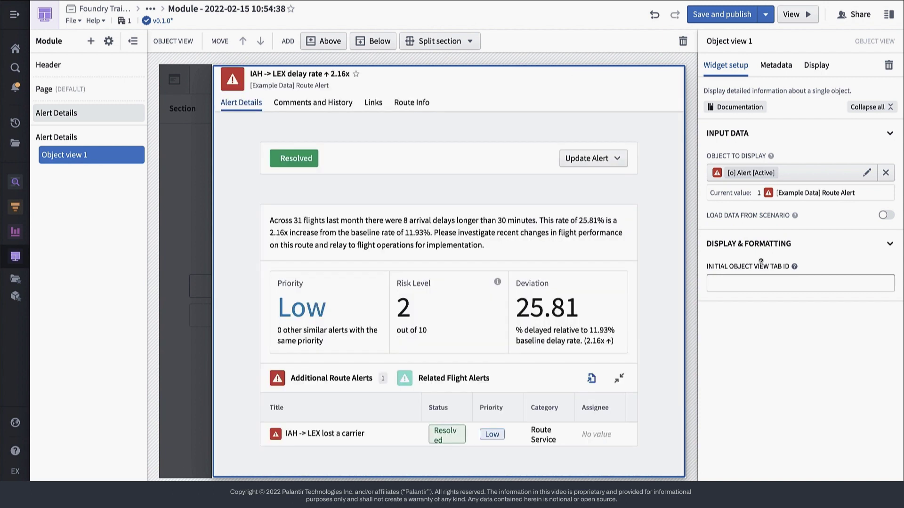
{"action": "left_click", "coordinate": [189, 255]}
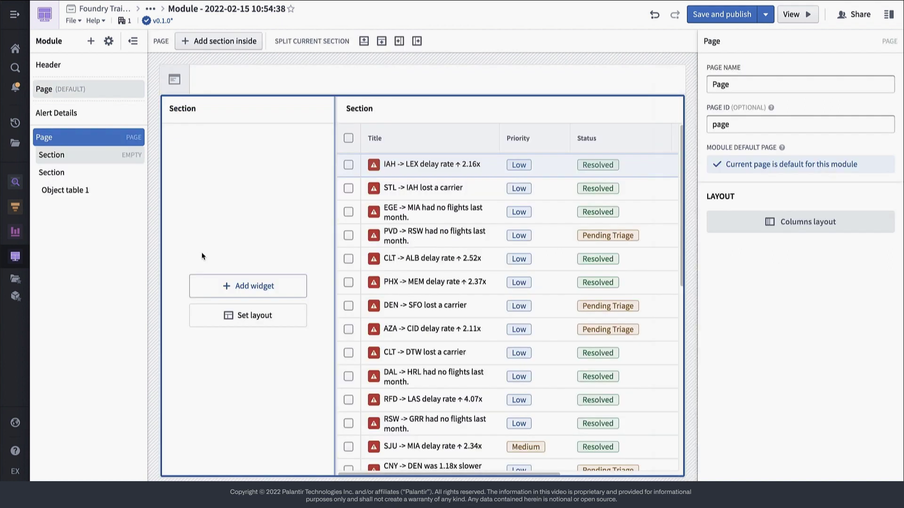
Add an Open Alert Details event to the table's row selection and test it on CLT -> ALB
{"action": "left_click", "coordinate": [418, 254]}
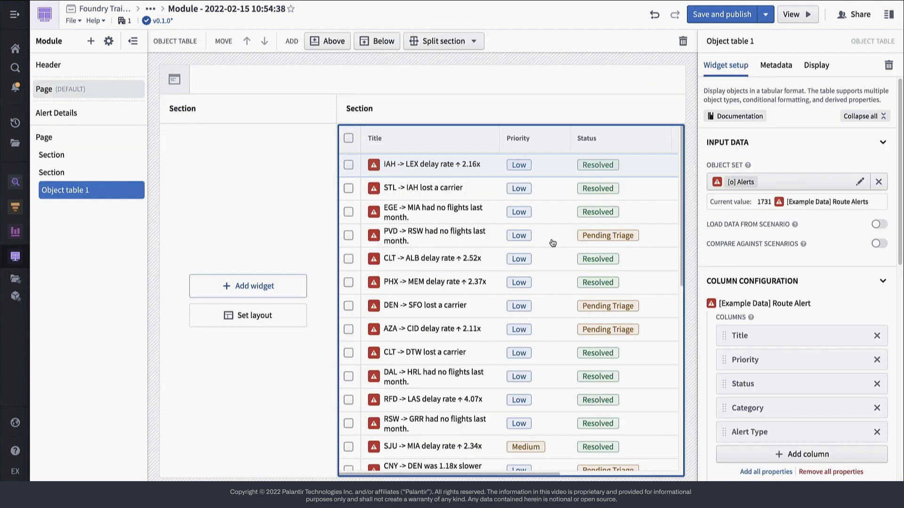
{"action": "left_click", "coordinate": [878, 117]}
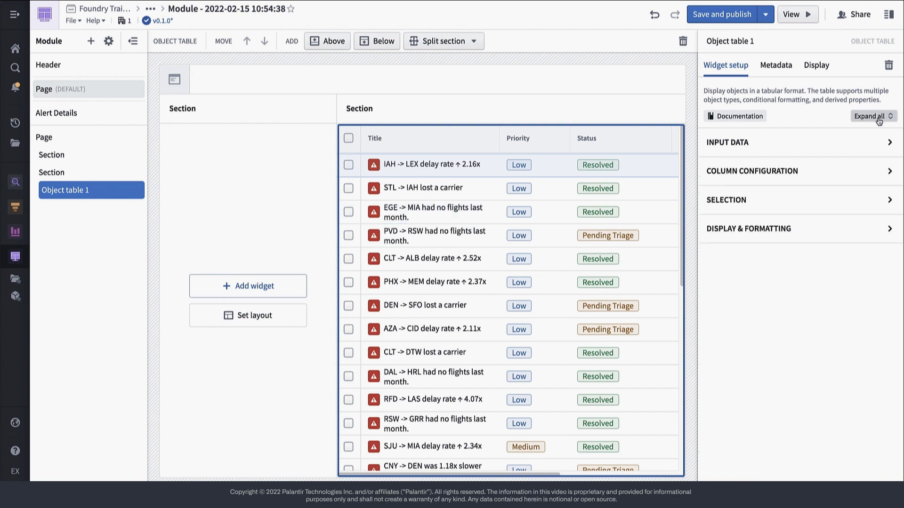
{"action": "left_click", "coordinate": [887, 200]}
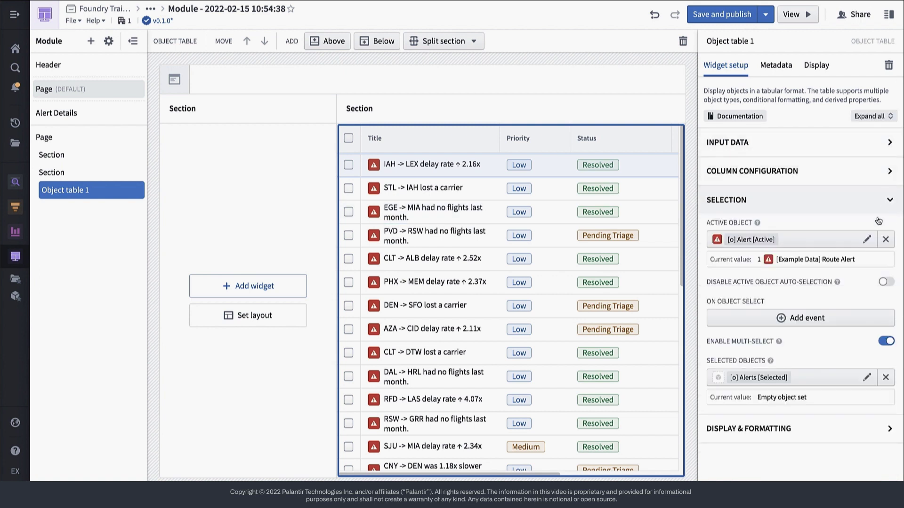
{"action": "left_click", "coordinate": [874, 320]}
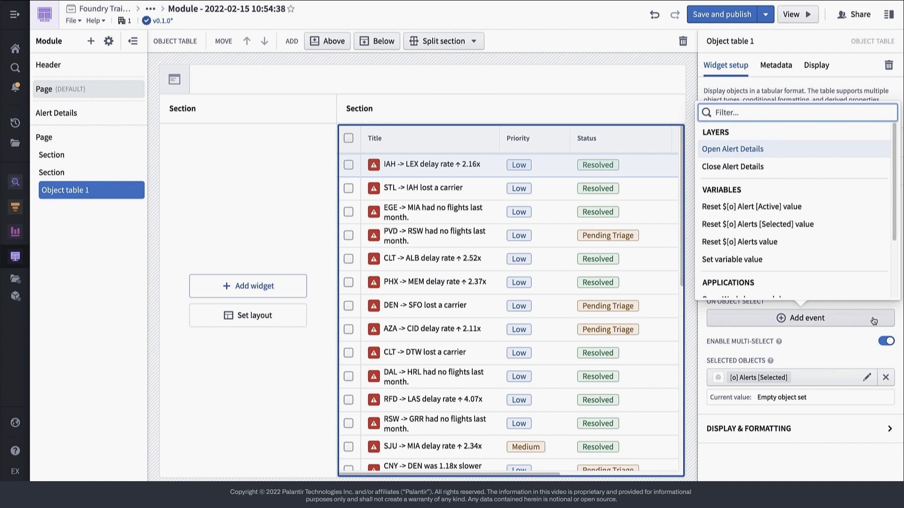
{"action": "left_click", "coordinate": [817, 149]}
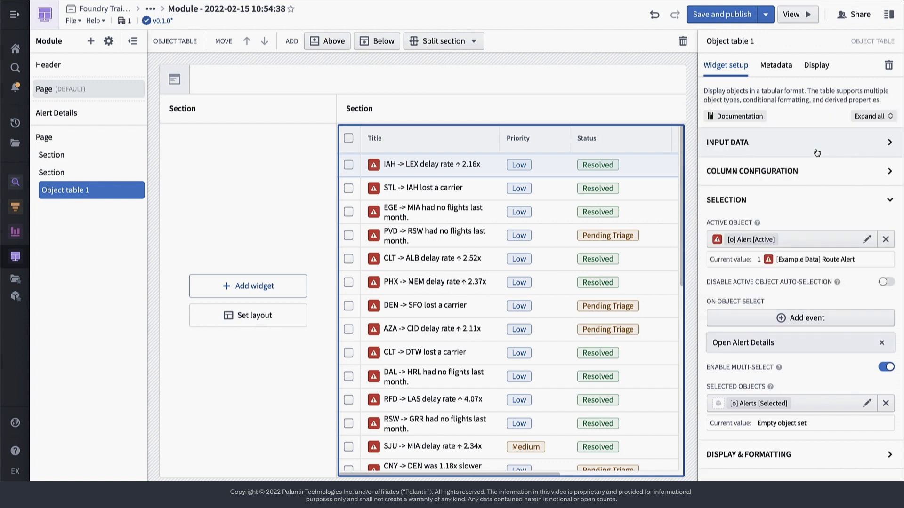
{"action": "left_click", "coordinate": [457, 261]}
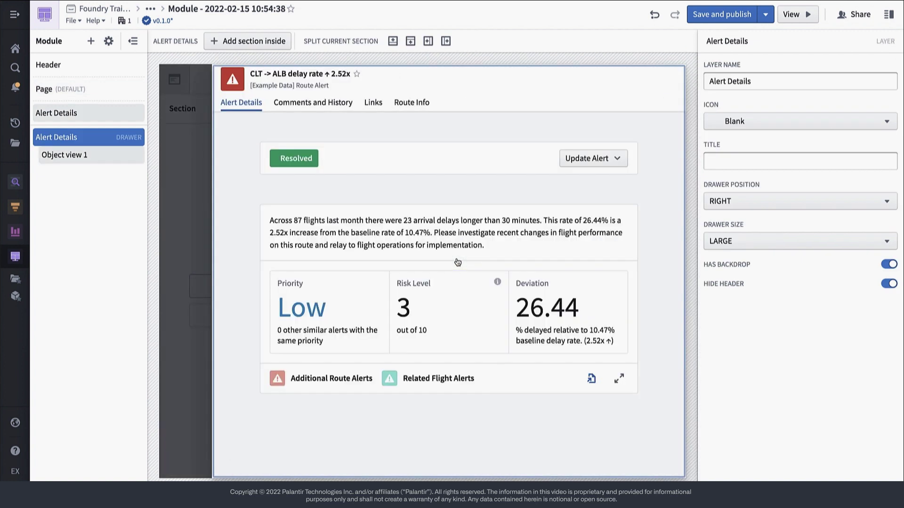
{"action": "left_click", "coordinate": [209, 267]}
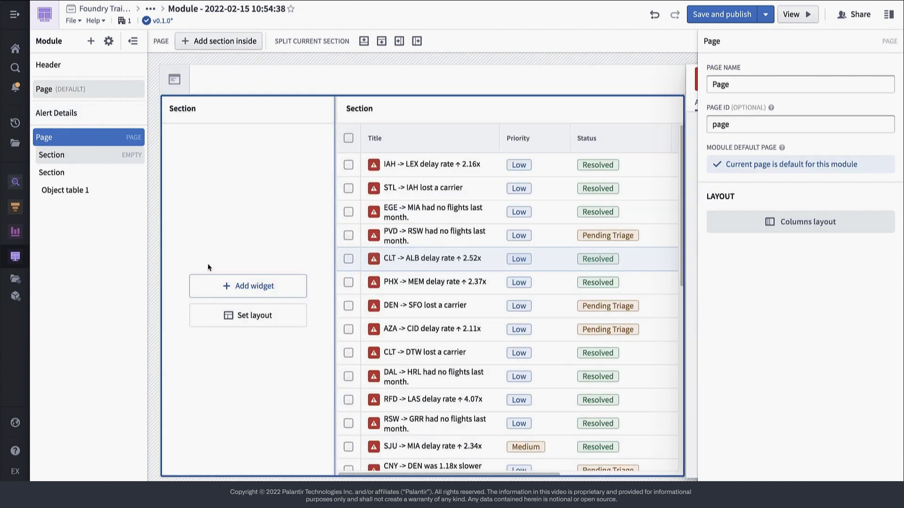
Turn the empty left section into a collapsible 'Quick Filter' section holding a Filter list widget
{"action": "left_click", "coordinate": [176, 121]}
{"action": "type", "text": "Quick Filter"}
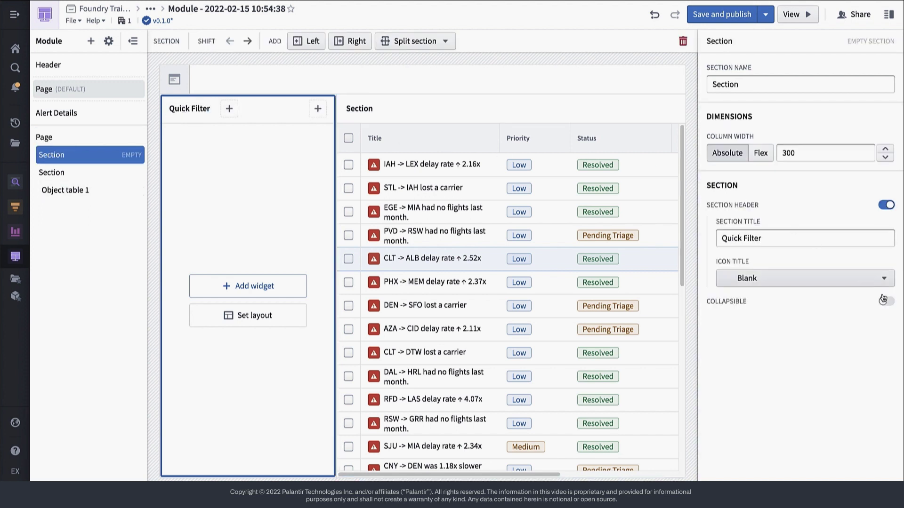
{"action": "left_click", "coordinate": [887, 302]}
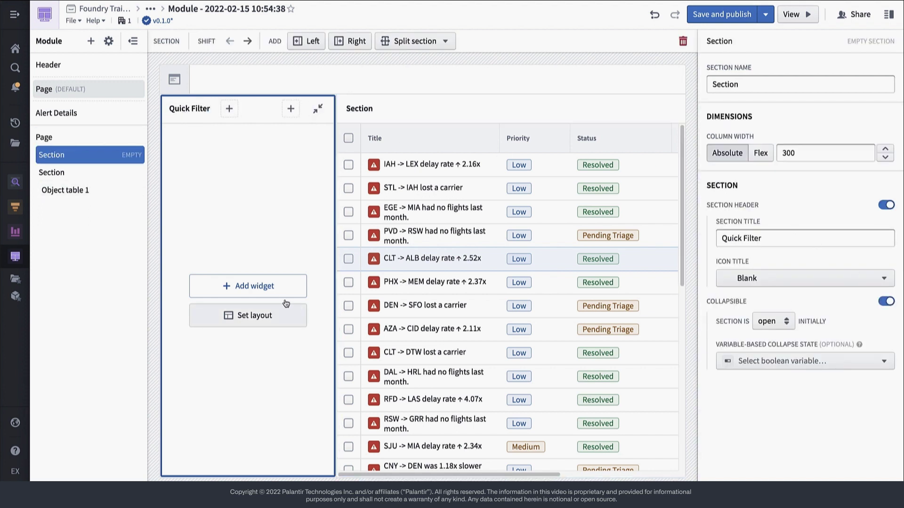
{"action": "left_click", "coordinate": [269, 291]}
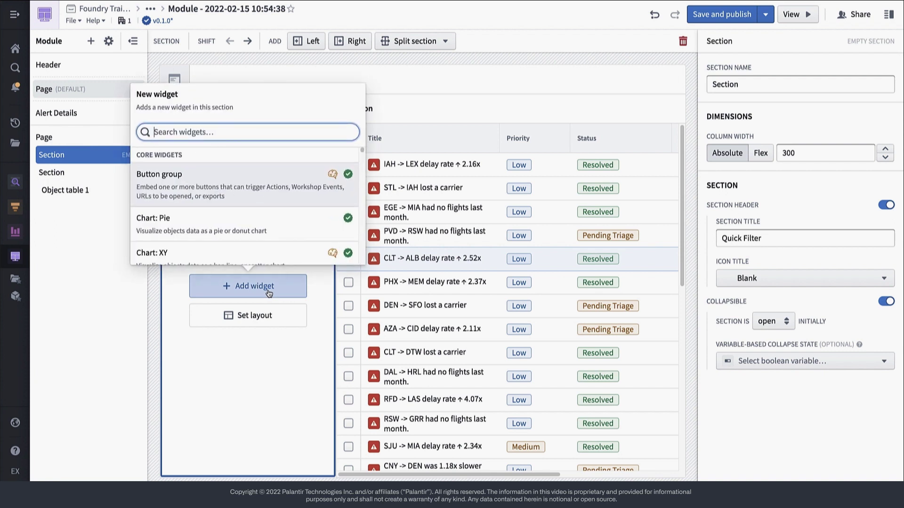
{"action": "type", "text": "filter"}
Add a filter list on [o] Alerts with Status and a multi-select dropdown Alert Type filter
{"action": "left_click", "coordinate": [254, 188]}
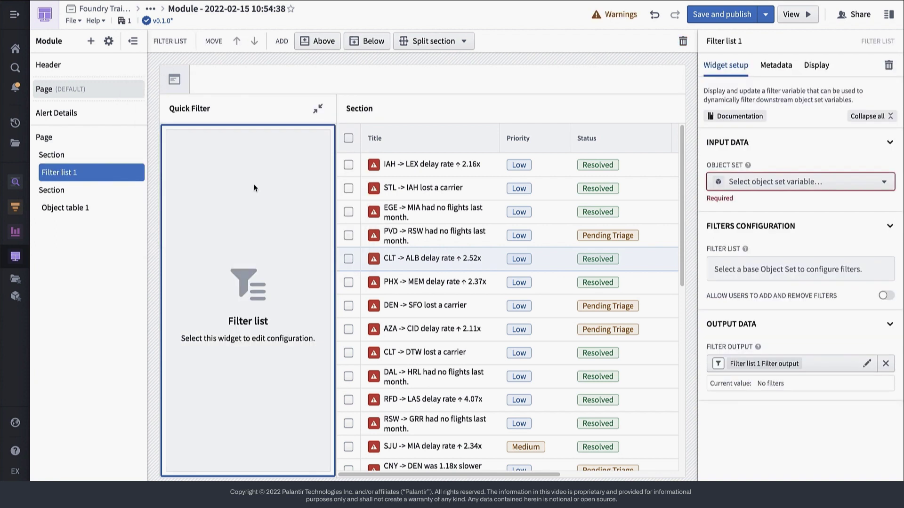
{"action": "left_click", "coordinate": [748, 185]}
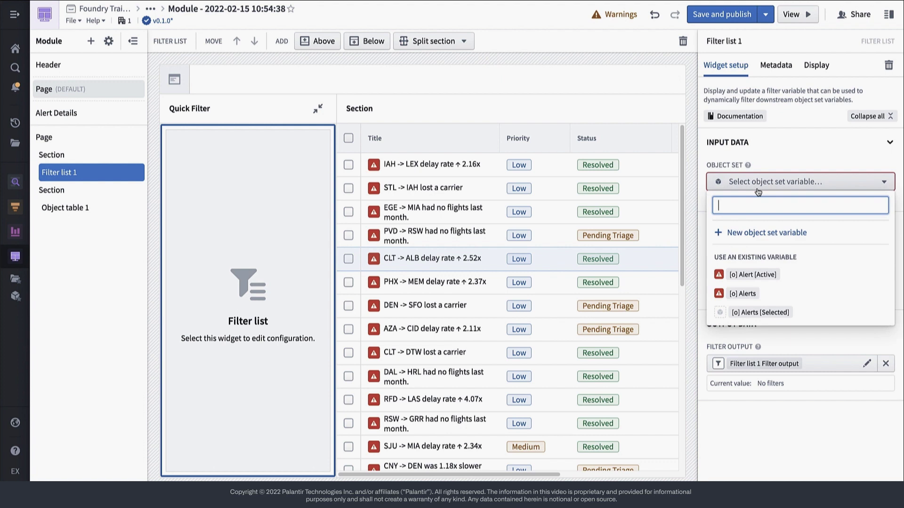
{"action": "left_click", "coordinate": [770, 293]}
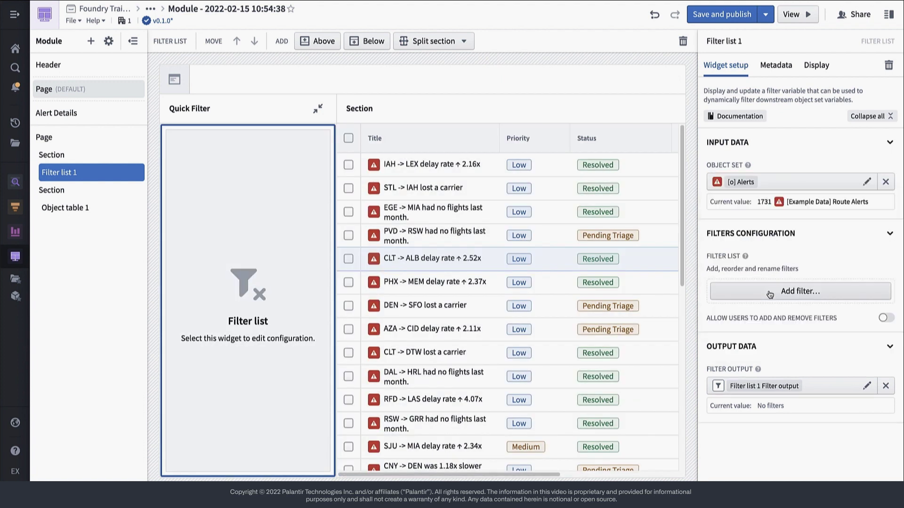
{"action": "type", "text": "stat"}
{"action": "left_click", "coordinate": [769, 392]}
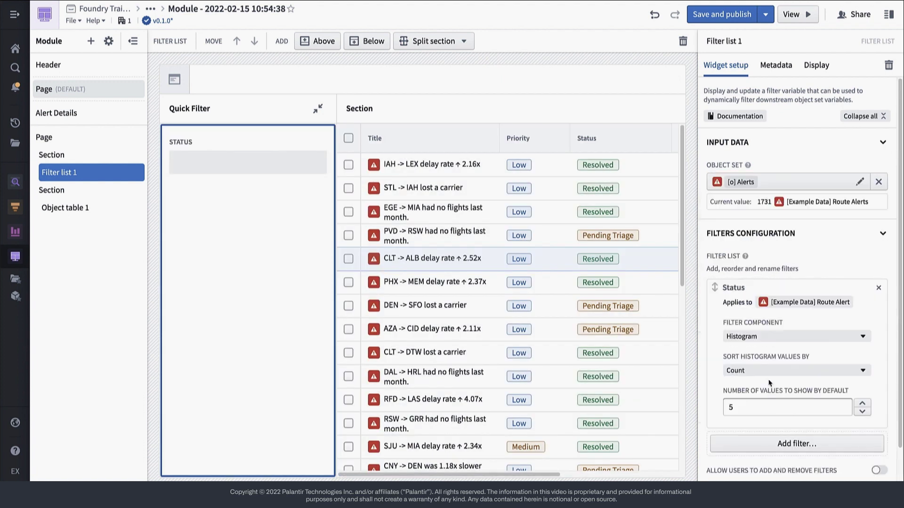
{"action": "left_click", "coordinate": [773, 443]}
{"action": "type", "text": "type"}
{"action": "left_click", "coordinate": [751, 398]}
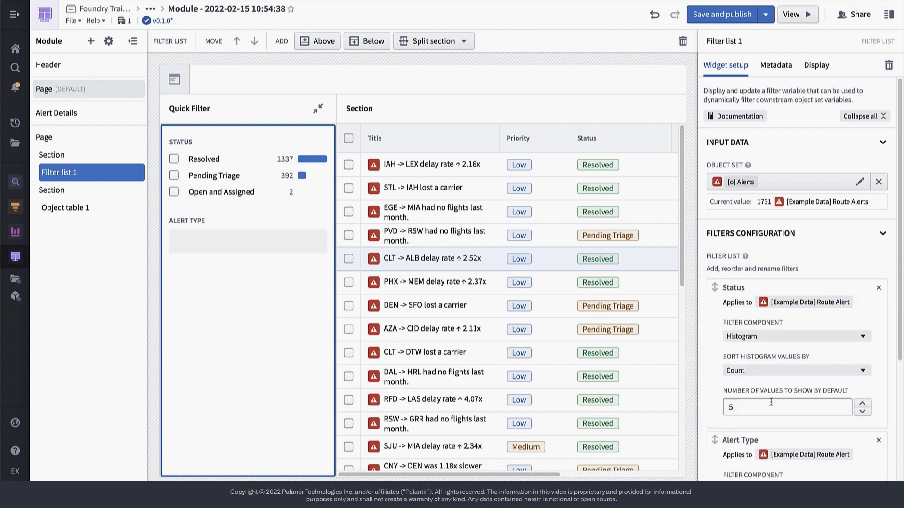
{"action": "scroll", "coordinate": [771, 382], "scroll_direction": "down", "scroll_amount": 3}
{"action": "left_click", "coordinate": [772, 381]}
{"action": "left_click", "coordinate": [777, 325]}
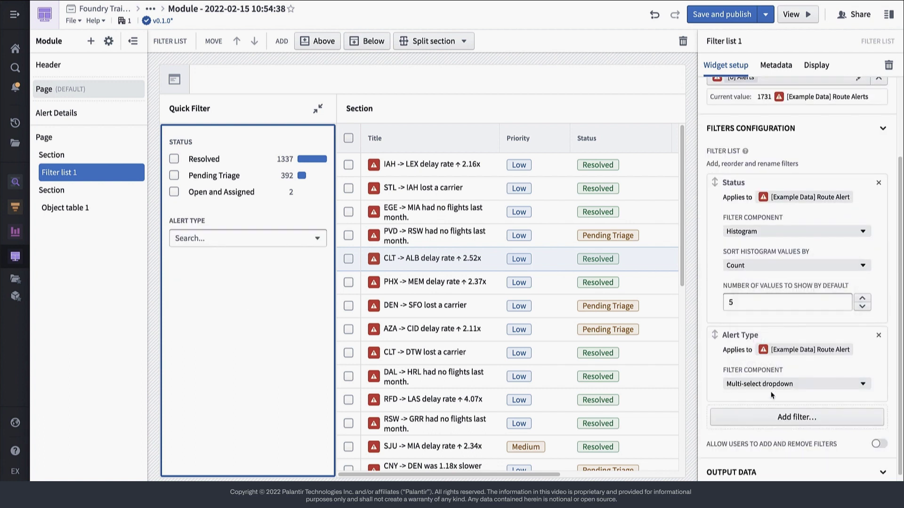
{"action": "scroll", "coordinate": [796, 374], "scroll_direction": "down", "scroll_amount": 1}
Add a Risk Score filter, then test it with Pending Triage and scores 4–11
{"action": "left_click", "coordinate": [797, 376]}
{"action": "type", "text": "ris"}
{"action": "left_click", "coordinate": [752, 336]}
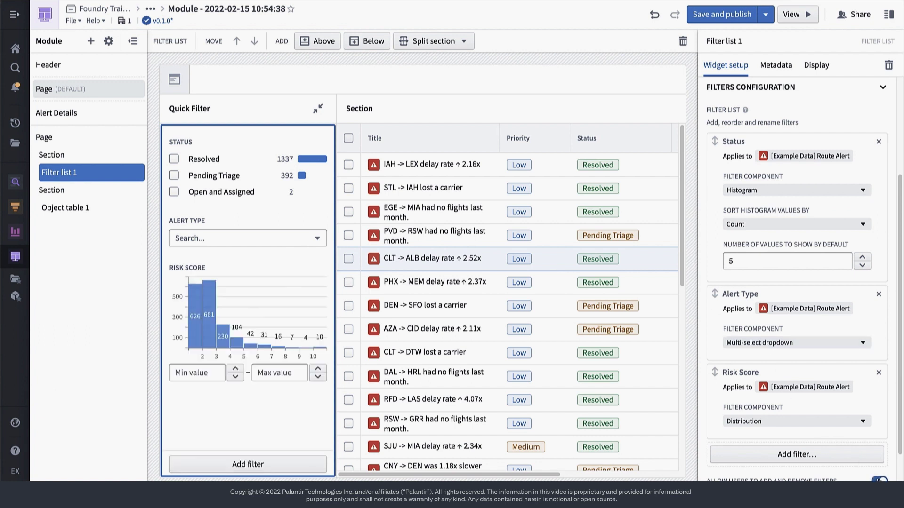
{"action": "scroll", "coordinate": [804, 282], "scroll_direction": "down", "scroll_amount": 3}
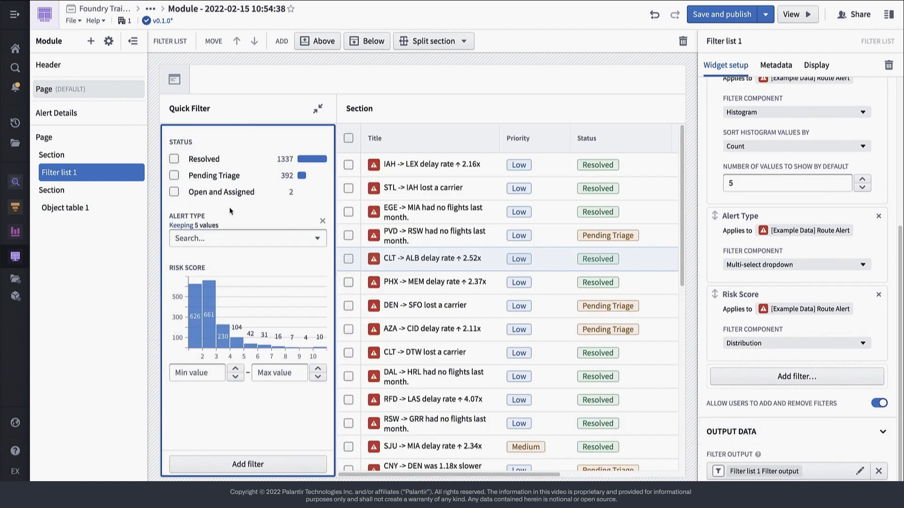
{"action": "left_click", "coordinate": [174, 176]}
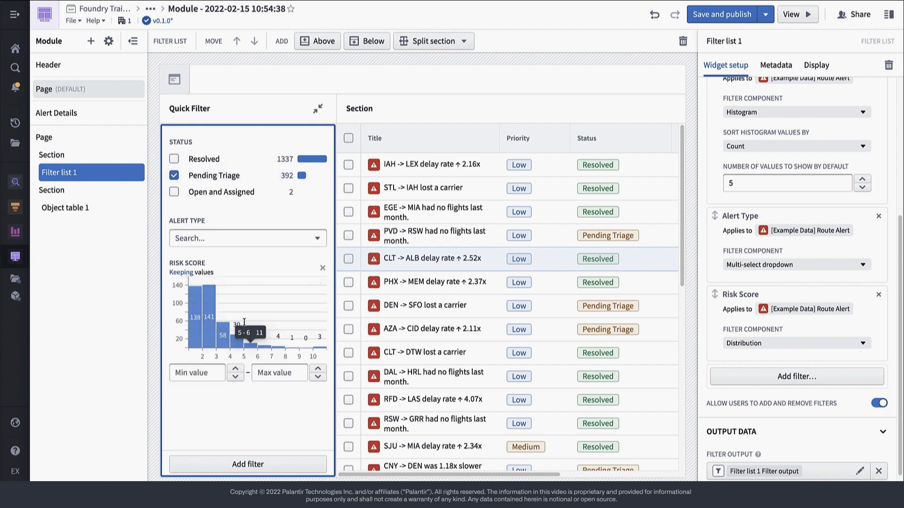
{"action": "left_click_drag", "start_coordinate": [230, 331], "coordinate": [326, 331]}
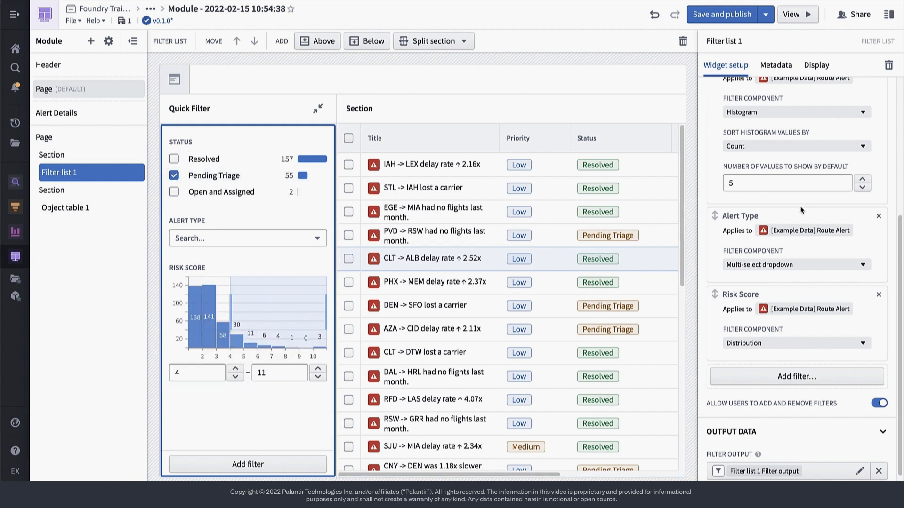
{"action": "scroll", "coordinate": [879, 401], "scroll_direction": "down", "scroll_amount": 2}
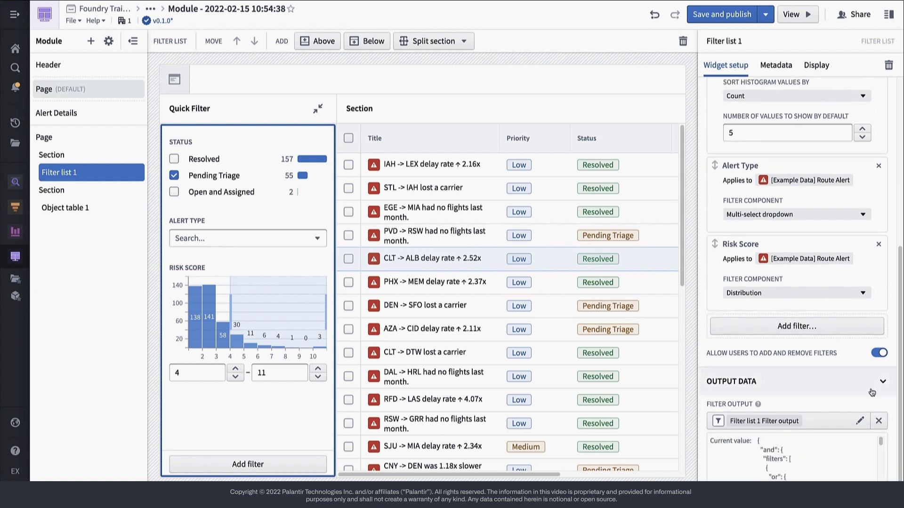
Rename the filter list's output variable to '[f] Alert Filter', then bring up the Variables editor
{"action": "left_click", "coordinate": [741, 424]}
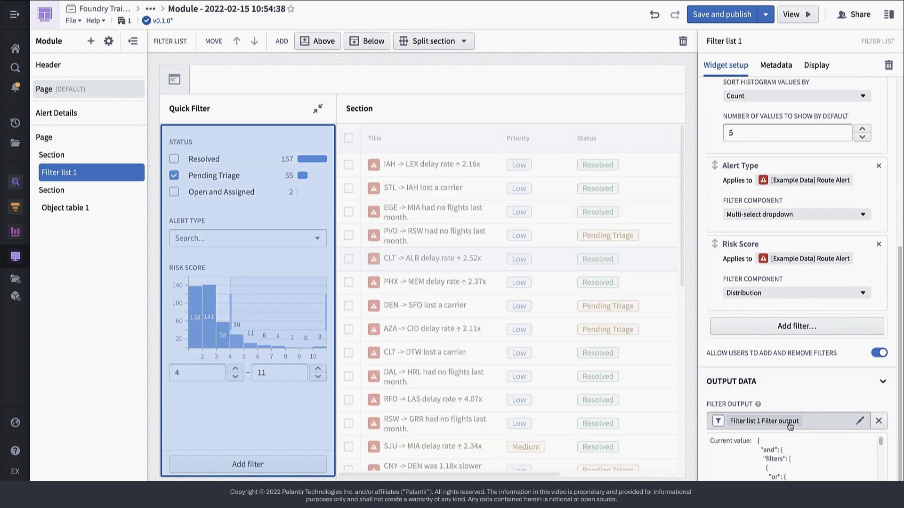
{"action": "left_click", "coordinate": [406, 222]}
{"action": "type", "text": "[f] Alert Filter"}
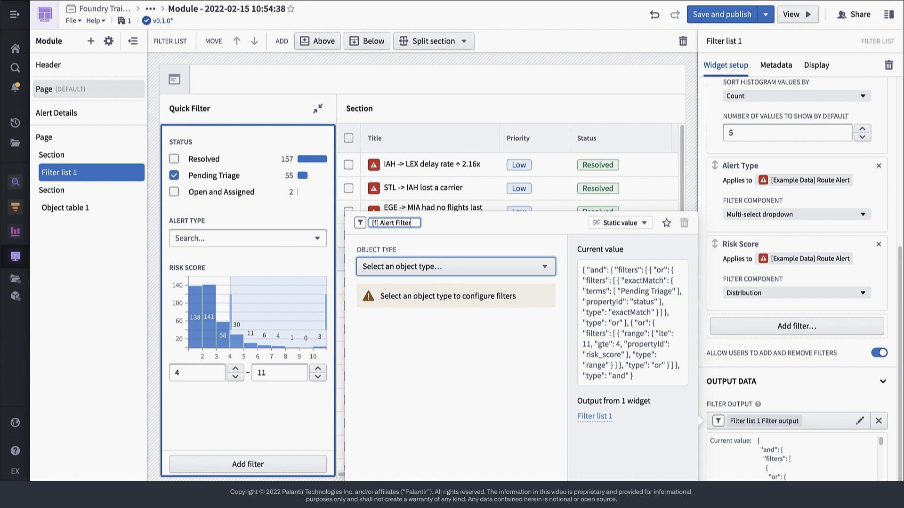
{"action": "key", "text": "Return"}
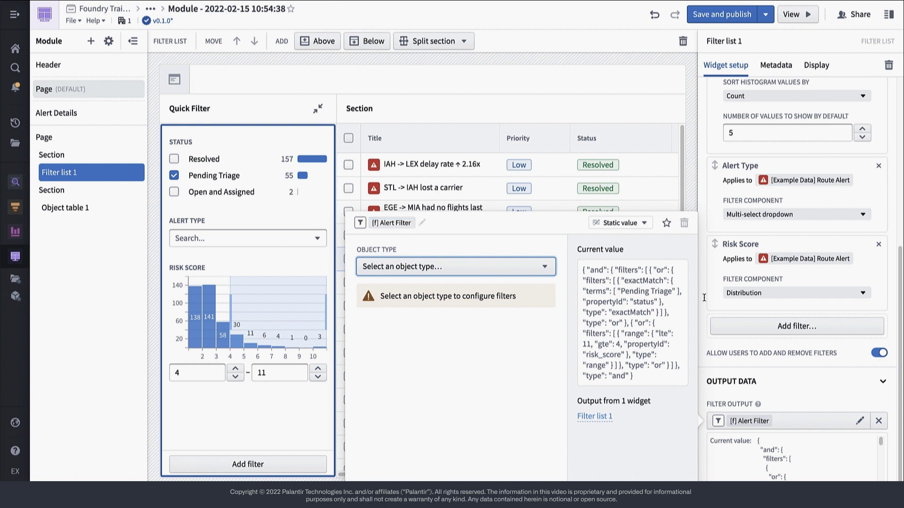
{"action": "left_click", "coordinate": [803, 399]}
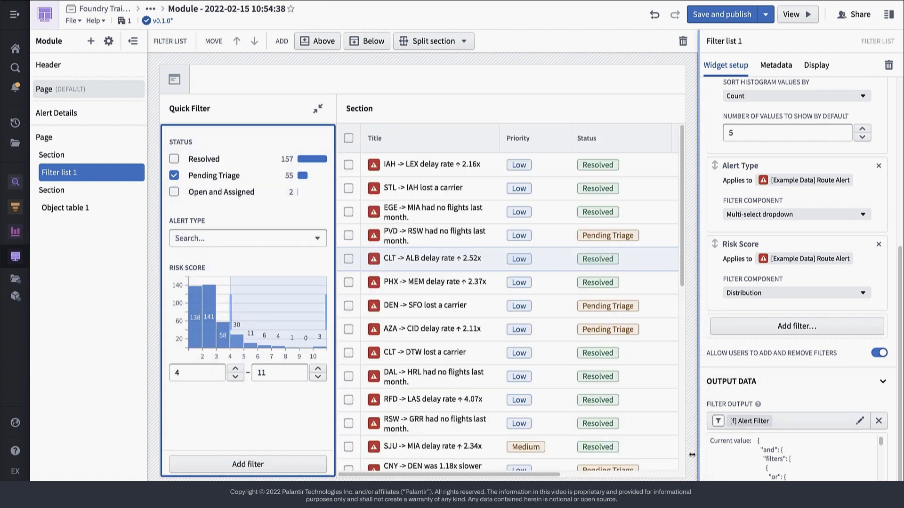
{"action": "left_click", "coordinate": [859, 421]}
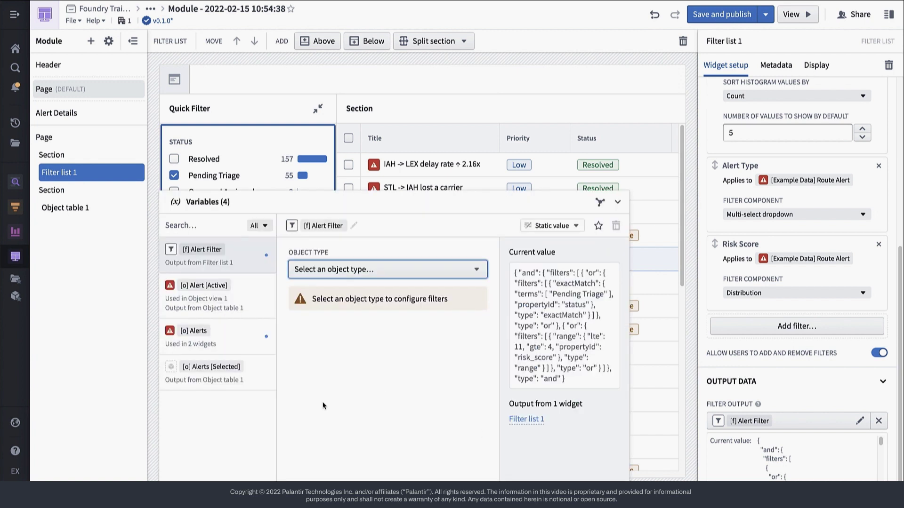
Create an [o] Alerts [Filtered] variable: the Alerts object set with [f] Alert Filter applied
{"action": "left_click", "coordinate": [212, 491]}
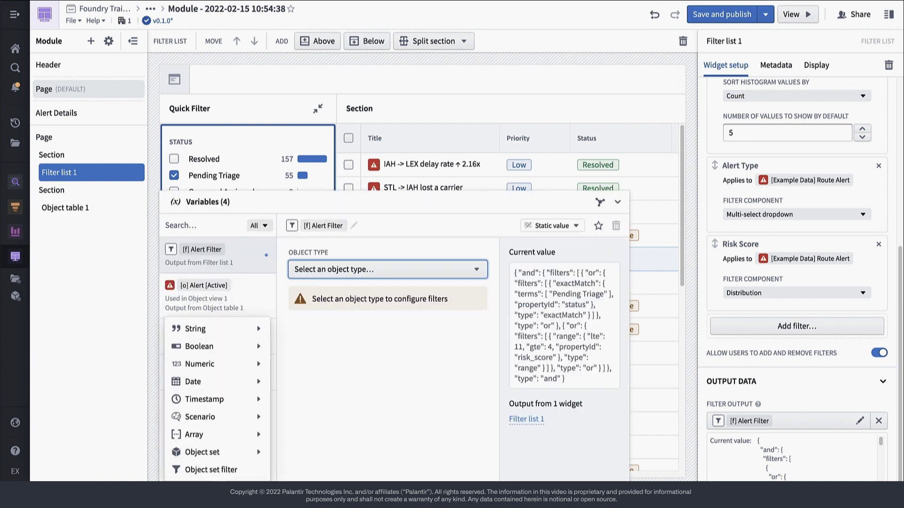
{"action": "mouse_move", "coordinate": [203, 453]}
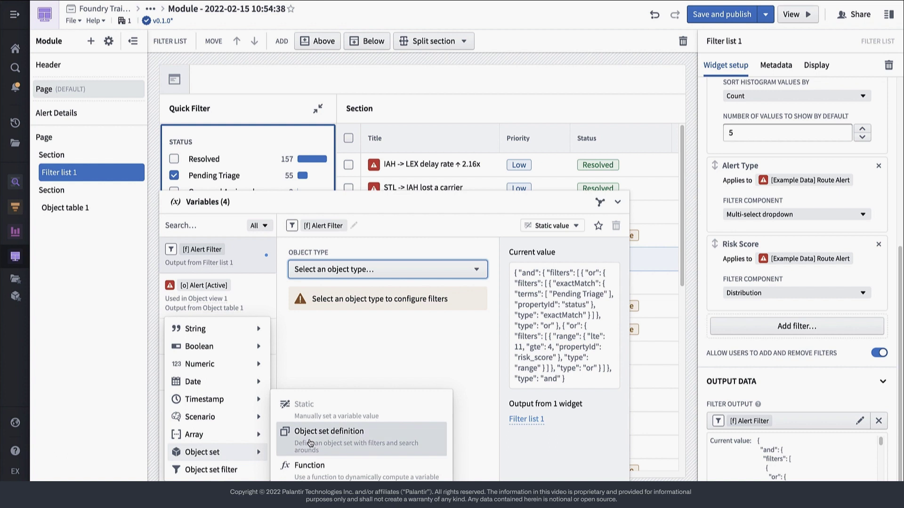
{"action": "left_click", "coordinate": [311, 443]}
{"action": "left_click", "coordinate": [310, 228]}
{"action": "type", "text": "[o] Alerts [Filtered]"}
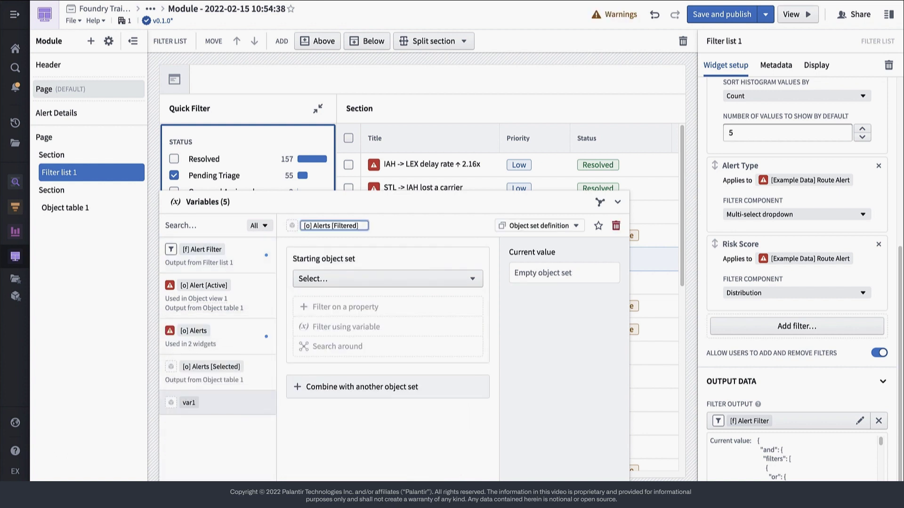
{"action": "left_click", "coordinate": [319, 282]}
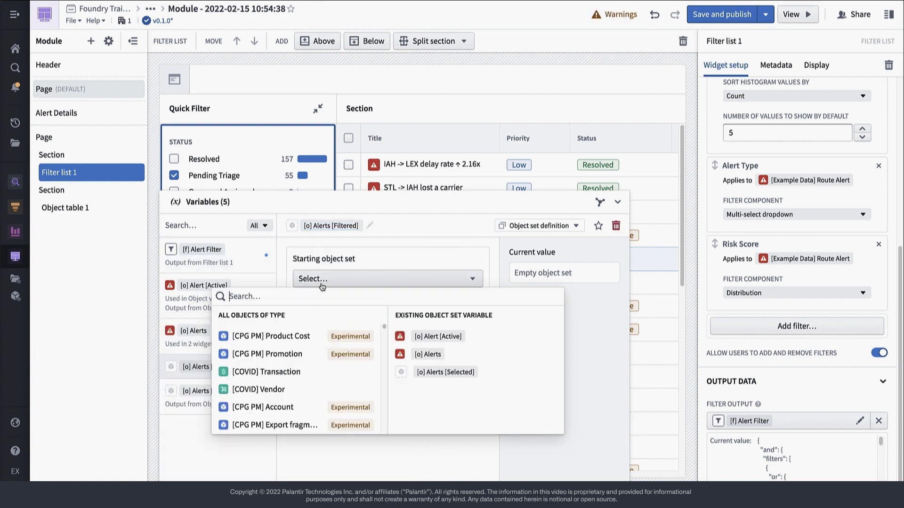
{"action": "left_click", "coordinate": [434, 350]}
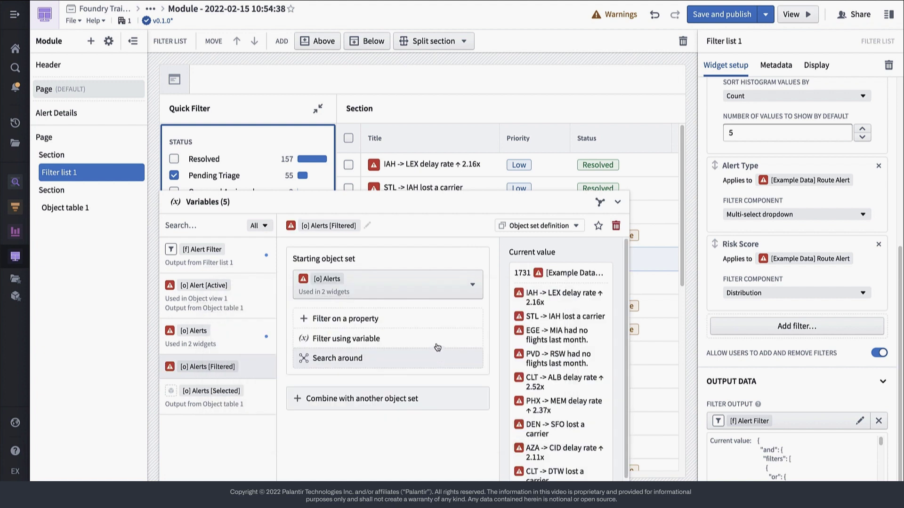
{"action": "left_click", "coordinate": [433, 341]}
{"action": "left_click", "coordinate": [417, 374]}
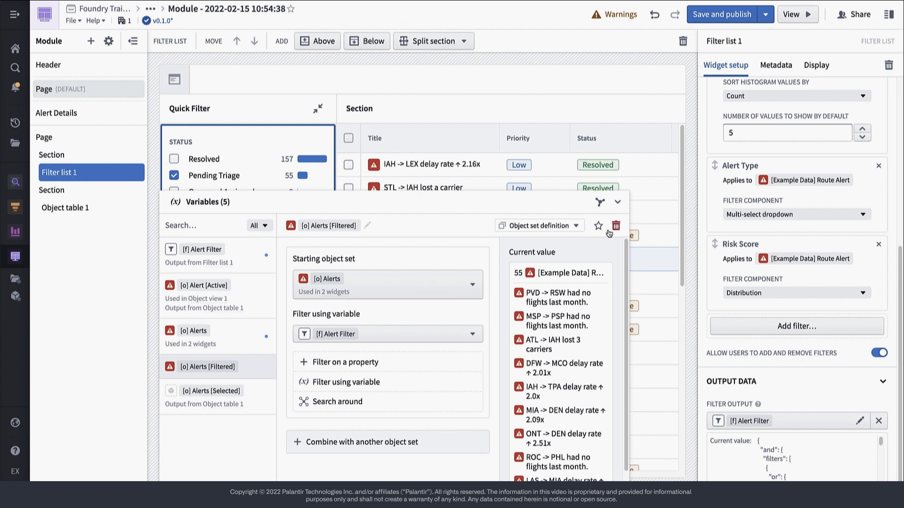
{"action": "left_click", "coordinate": [617, 202]}
Feed the alert table from Alerts [Filtered], add Open and Assigned statuses, and open Alert Details
{"action": "left_click", "coordinate": [640, 201]}
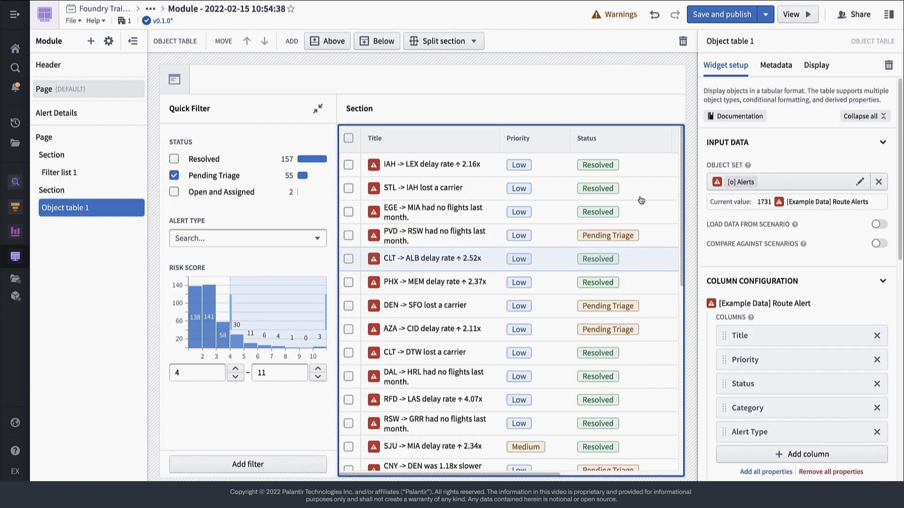
{"action": "left_click", "coordinate": [877, 184]}
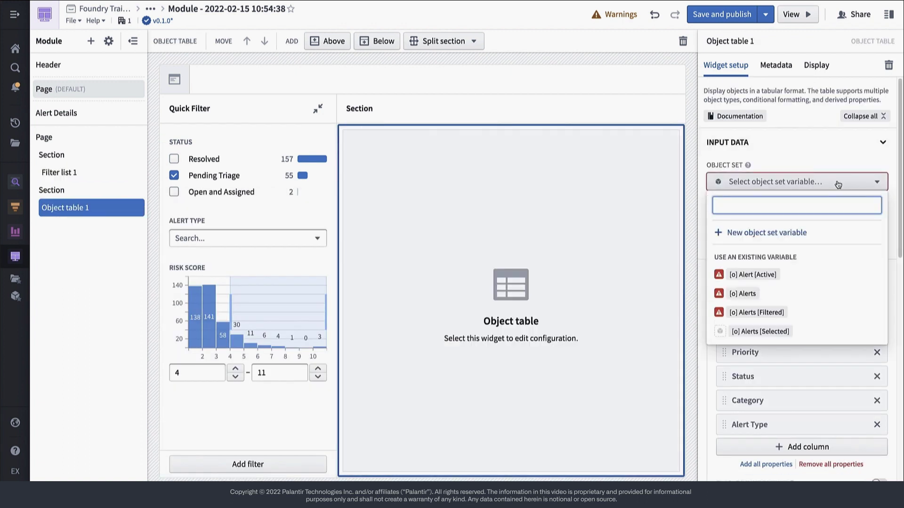
{"action": "left_click", "coordinate": [782, 312]}
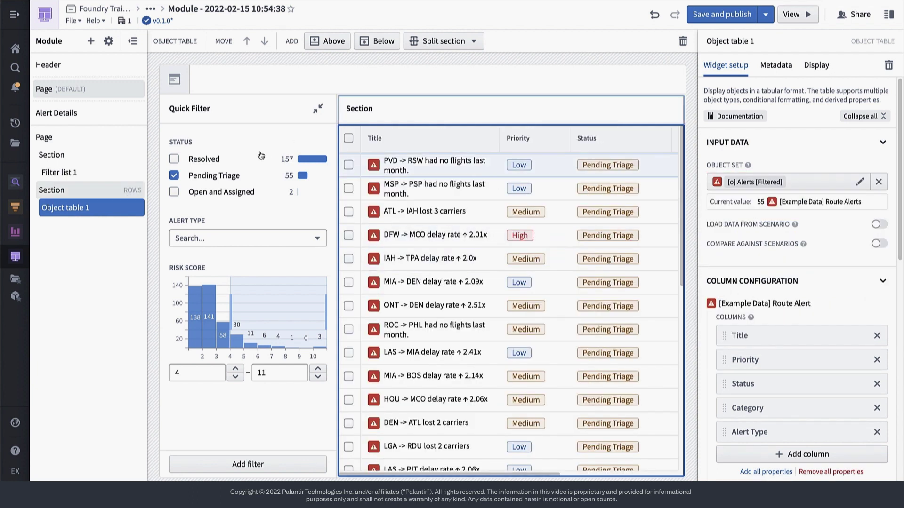
{"action": "left_click", "coordinate": [174, 194]}
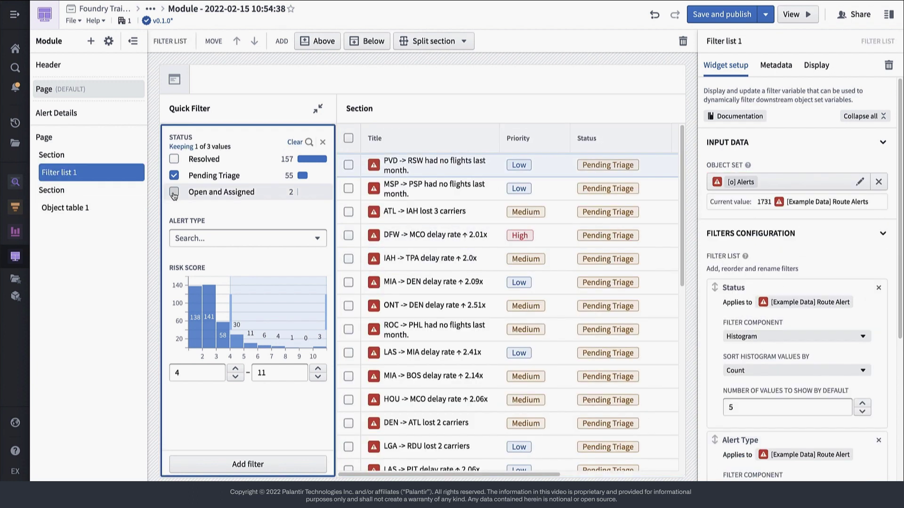
{"action": "left_click", "coordinate": [174, 193]}
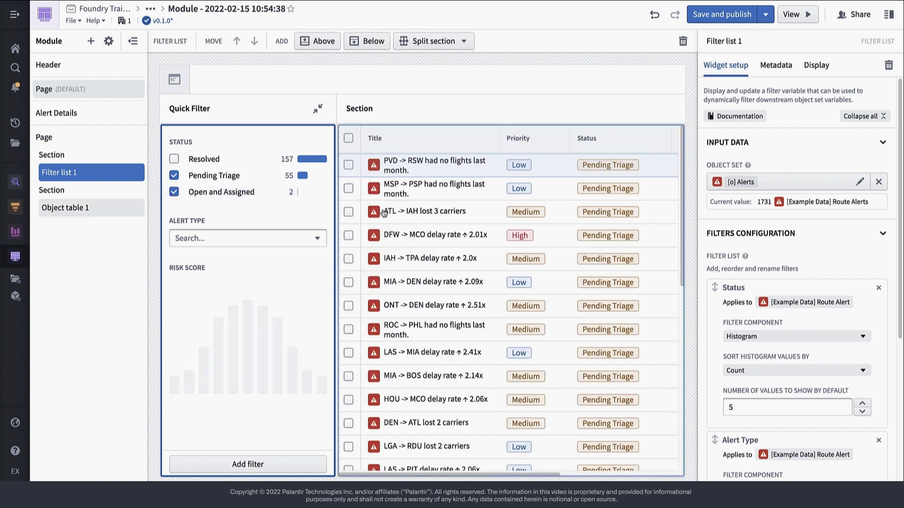
{"action": "left_click", "coordinate": [412, 239]}
{"action": "left_click", "coordinate": [412, 239]}
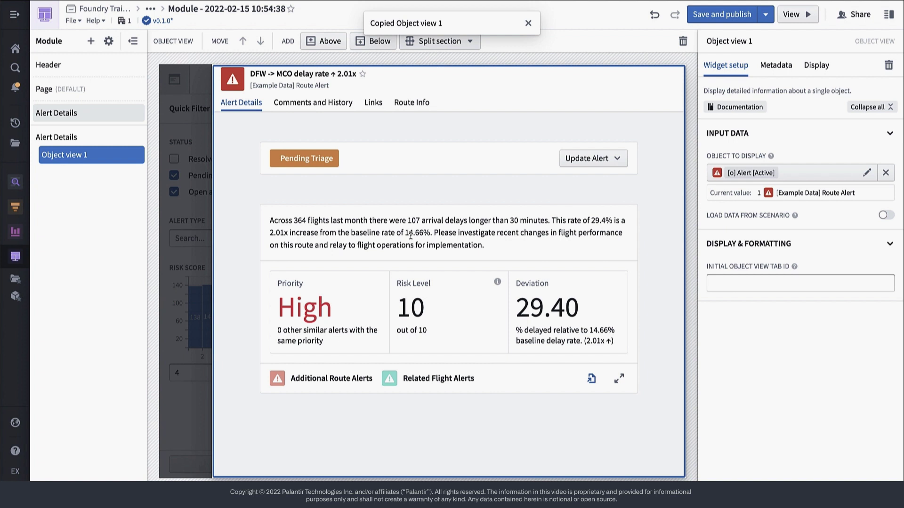
Paste a copy of the object view, remove it from the layout, and make the section Flex-height tabs
{"action": "key", "text": "ctrl+v"}
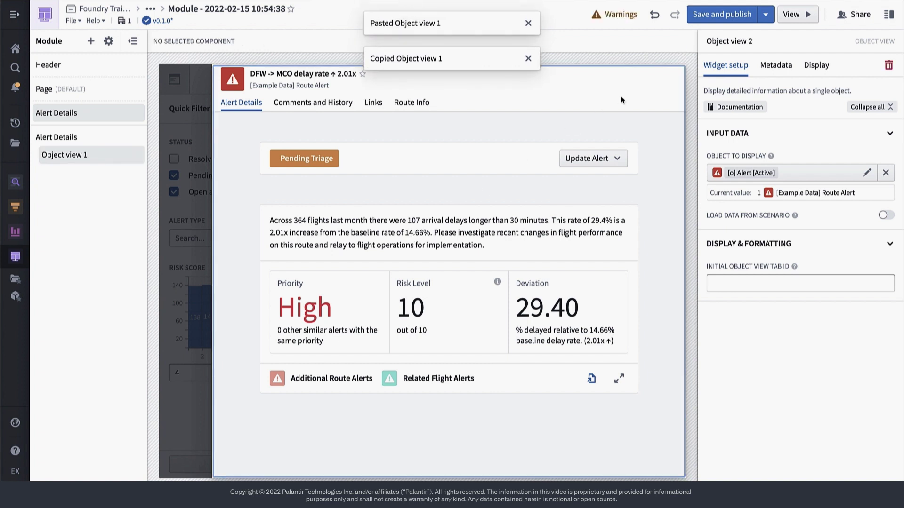
{"action": "left_click", "coordinate": [621, 96]}
{"action": "left_click", "coordinate": [683, 41]}
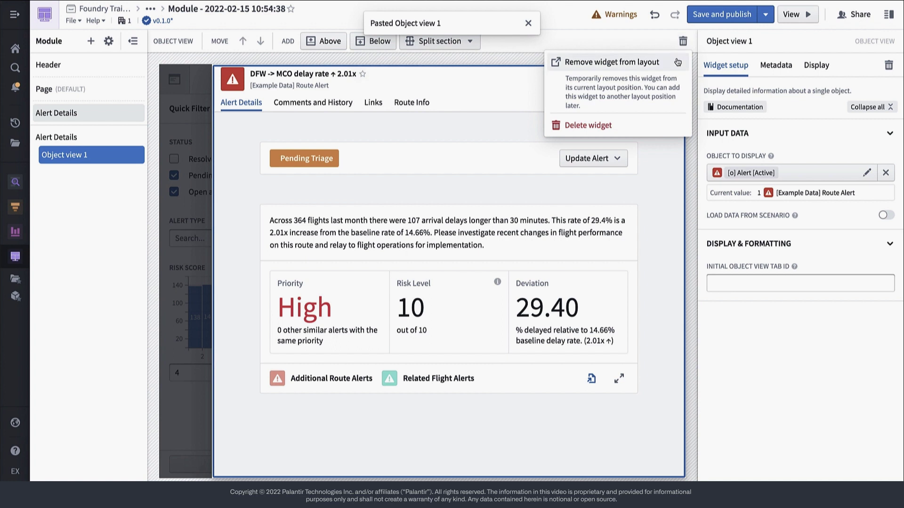
{"action": "left_click", "coordinate": [677, 61]}
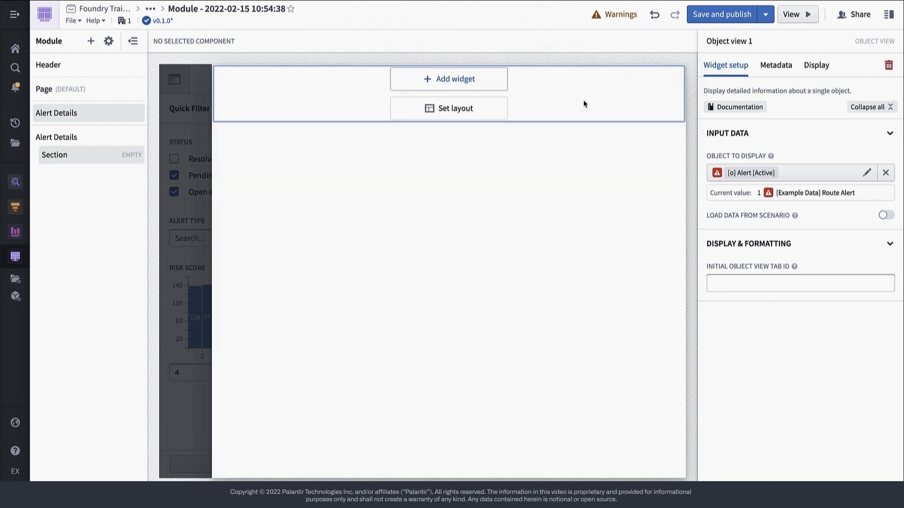
{"action": "left_click", "coordinate": [489, 112]}
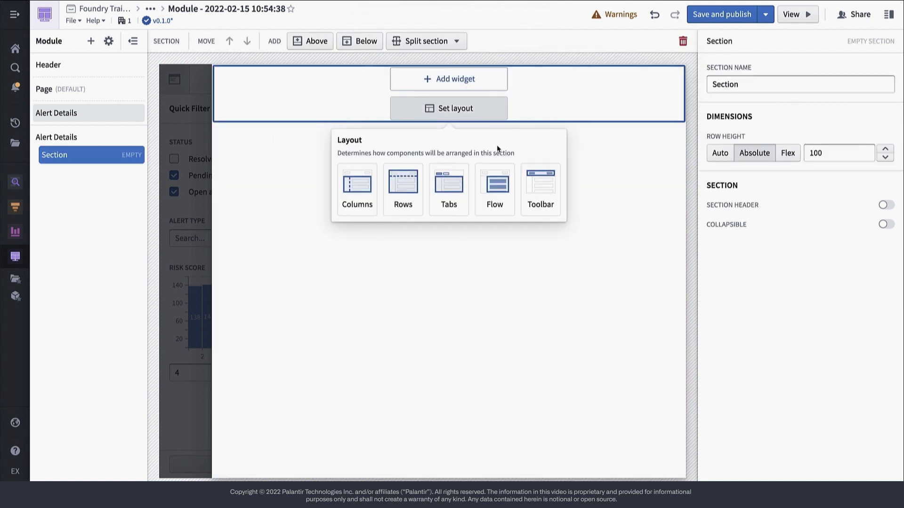
{"action": "left_click", "coordinate": [459, 183]}
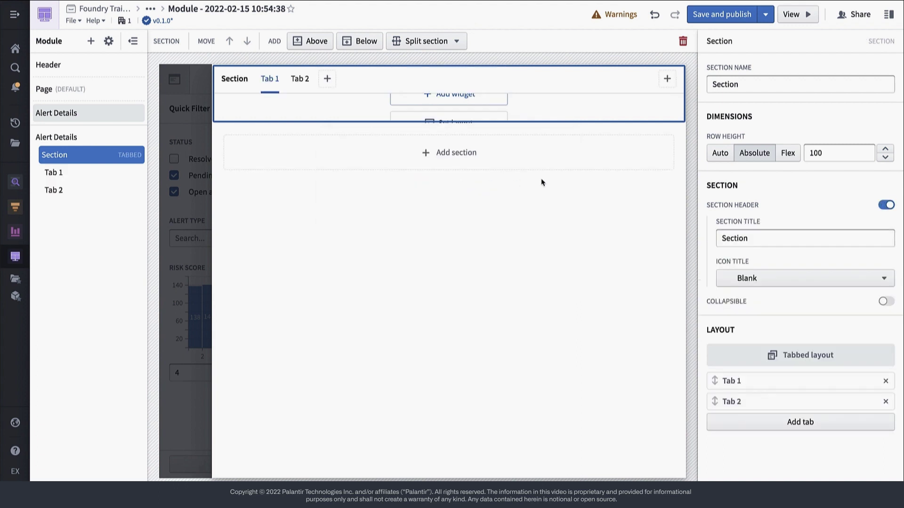
{"action": "left_click", "coordinate": [787, 154]}
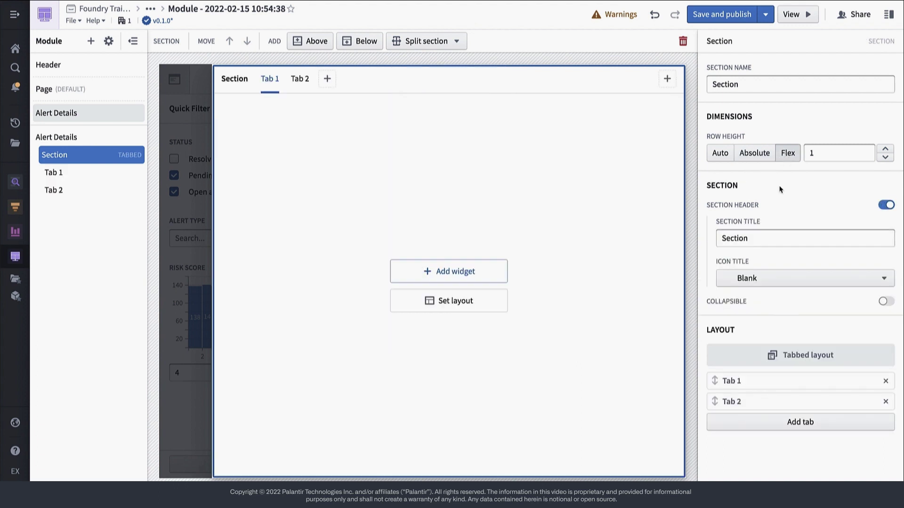
Name the tabs Alert Details and Route Details, placing the object view under Alert Details
{"action": "left_click", "coordinate": [731, 381]}
{"action": "type", "text": "Alert Details"}
{"action": "key", "text": "Return"}
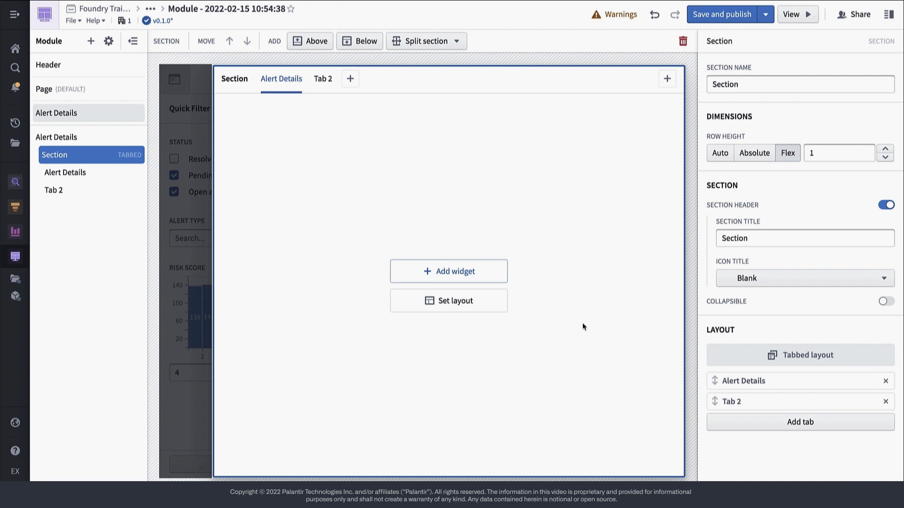
{"action": "left_click", "coordinate": [492, 285]}
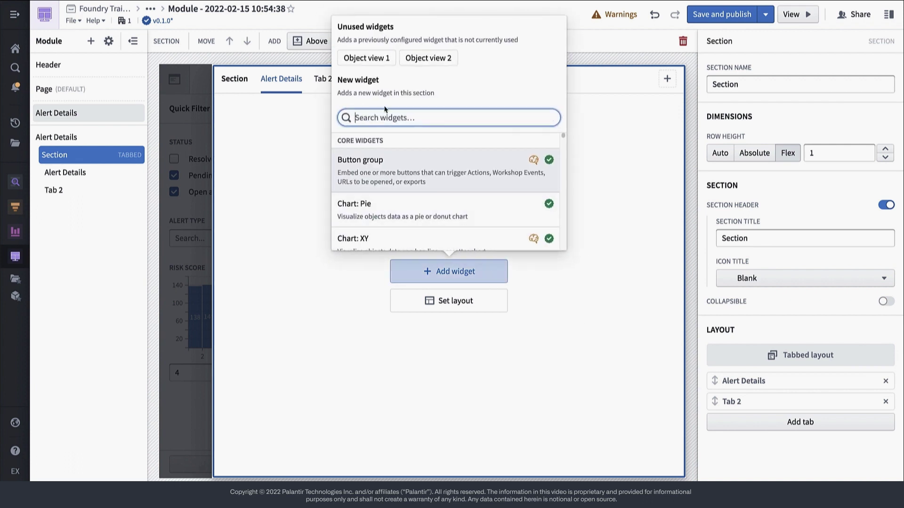
{"action": "left_click", "coordinate": [366, 58]}
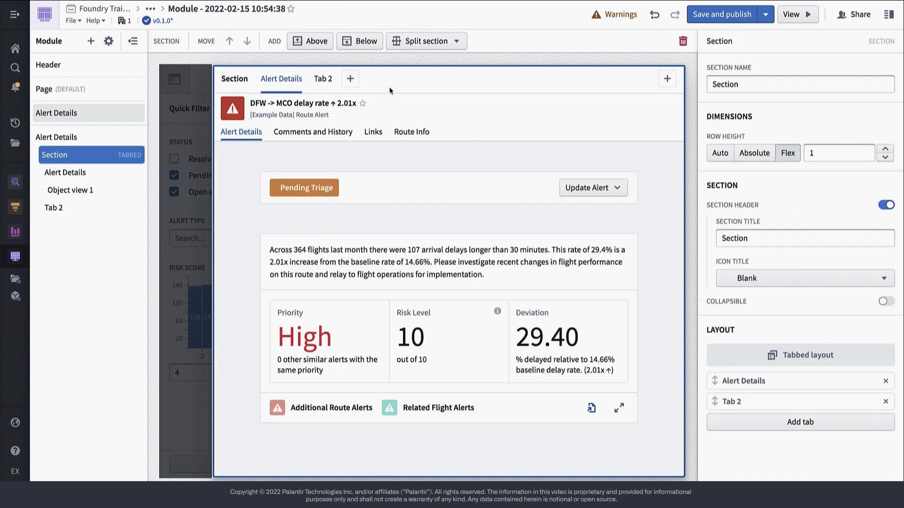
{"action": "left_click", "coordinate": [731, 401]}
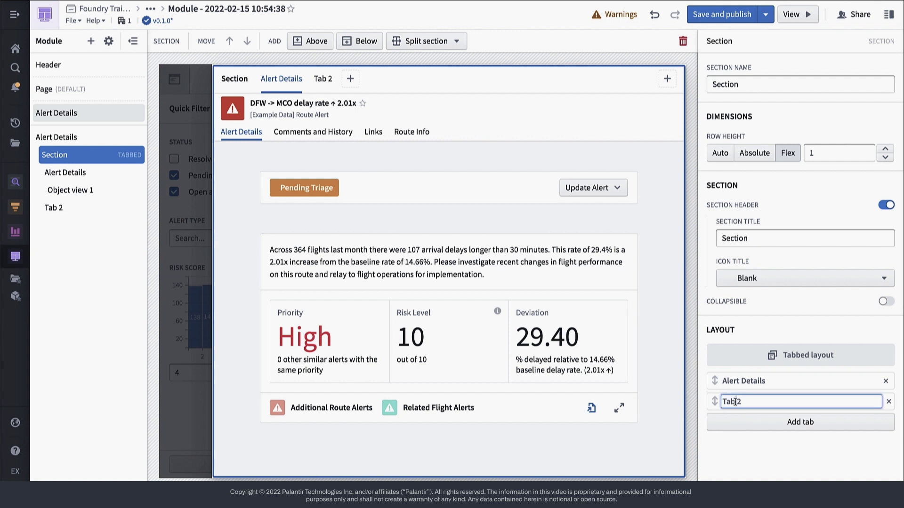
{"action": "type", "text": "Route Details"}
{"action": "key", "text": "Return"}
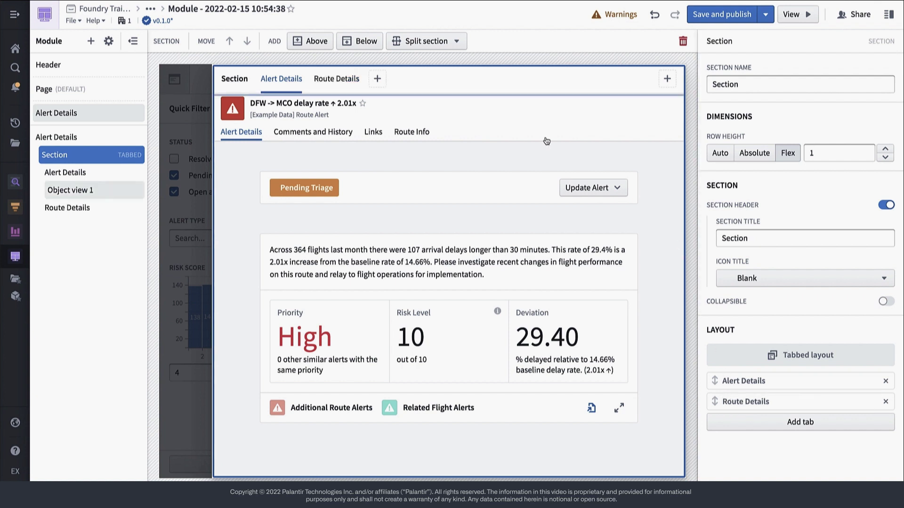
{"action": "left_click", "coordinate": [335, 79]}
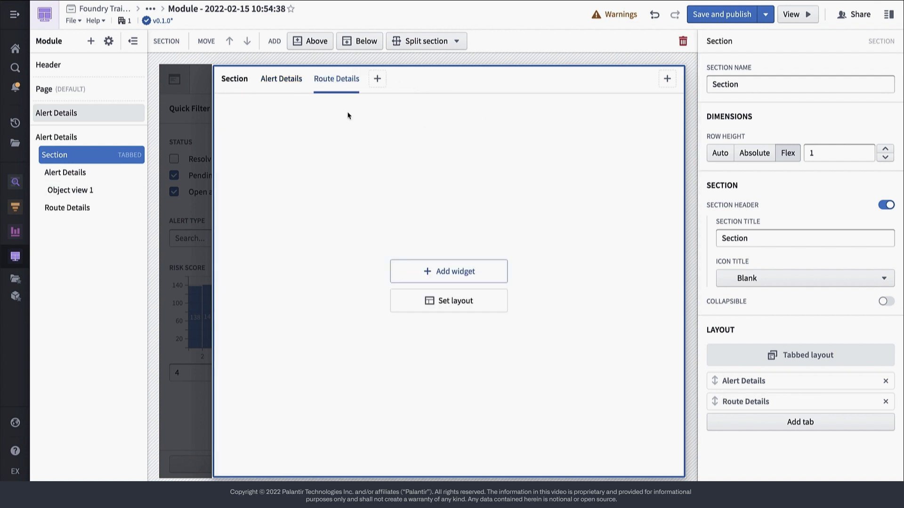
{"action": "left_click", "coordinate": [450, 267]}
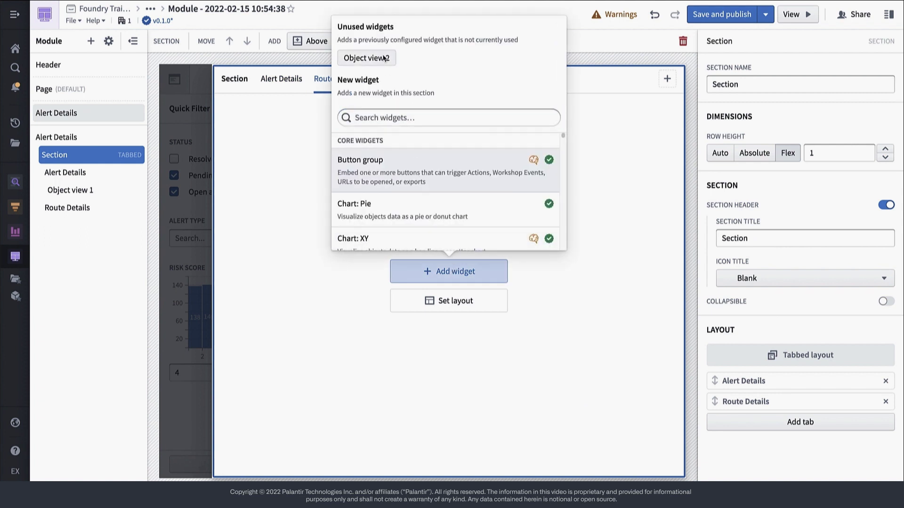
Show an object view in Route Details backed by a new variable following the active alert to its Route
{"action": "left_click", "coordinate": [367, 58]}
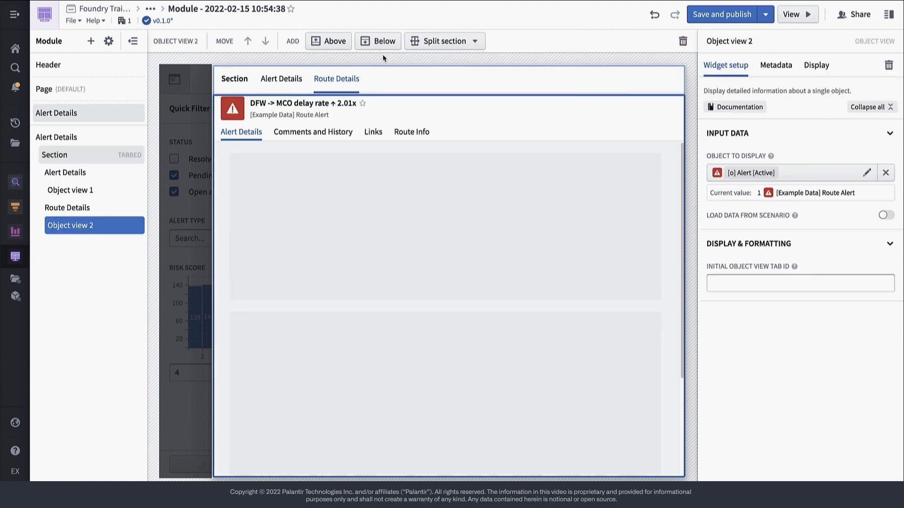
{"action": "left_click", "coordinate": [886, 173]}
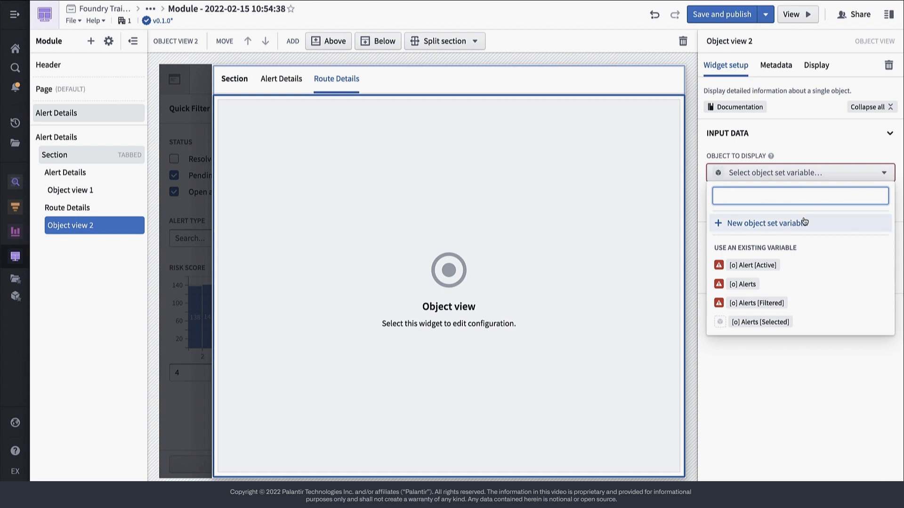
{"action": "left_click", "coordinate": [803, 223]}
{"action": "type", "text": "[o] Alert Route"}
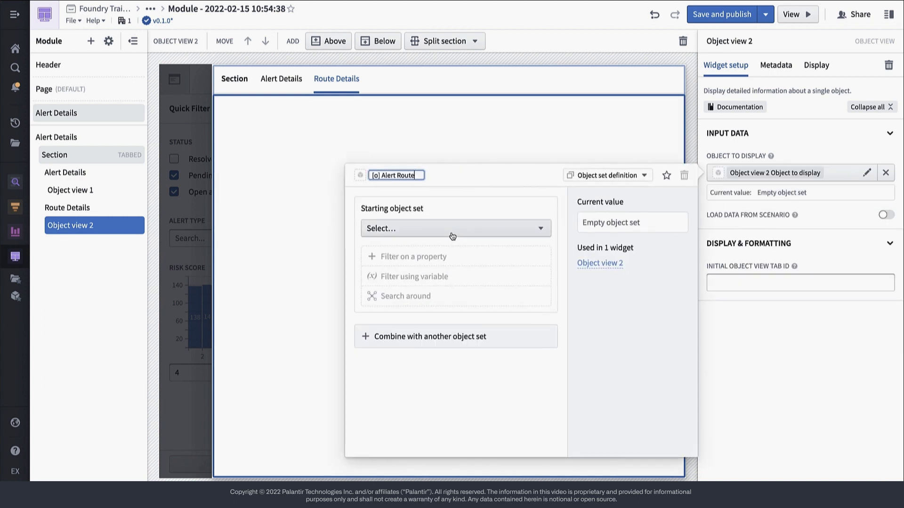
{"action": "left_click", "coordinate": [452, 233]}
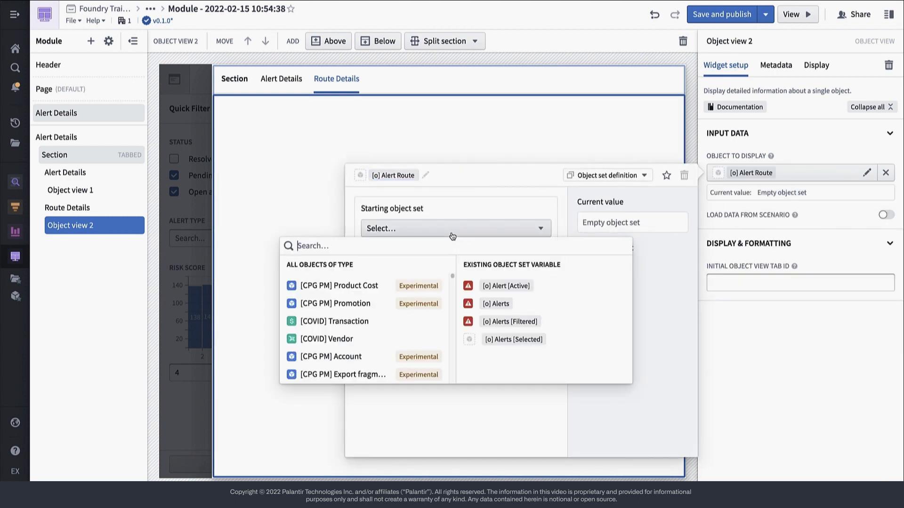
{"action": "left_click", "coordinate": [500, 285]}
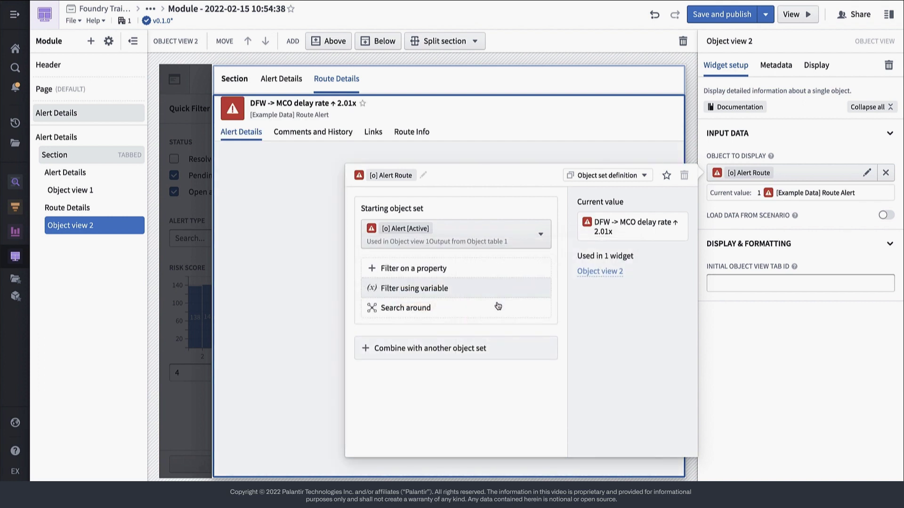
{"action": "left_click", "coordinate": [498, 306]}
{"action": "left_click", "coordinate": [452, 340]}
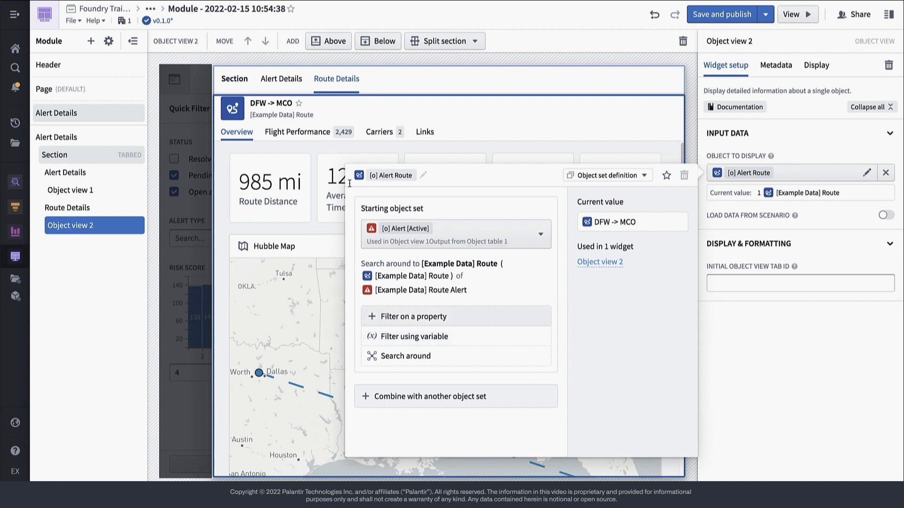
Clear the outer section's tab title
{"action": "left_click", "coordinate": [236, 78]}
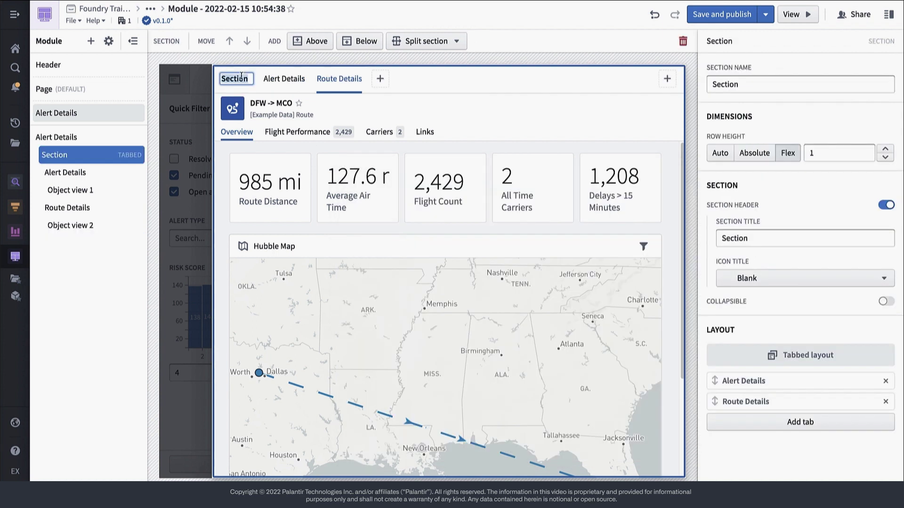
{"action": "key", "text": "BackSpace"}
{"action": "key", "text": "Return"}
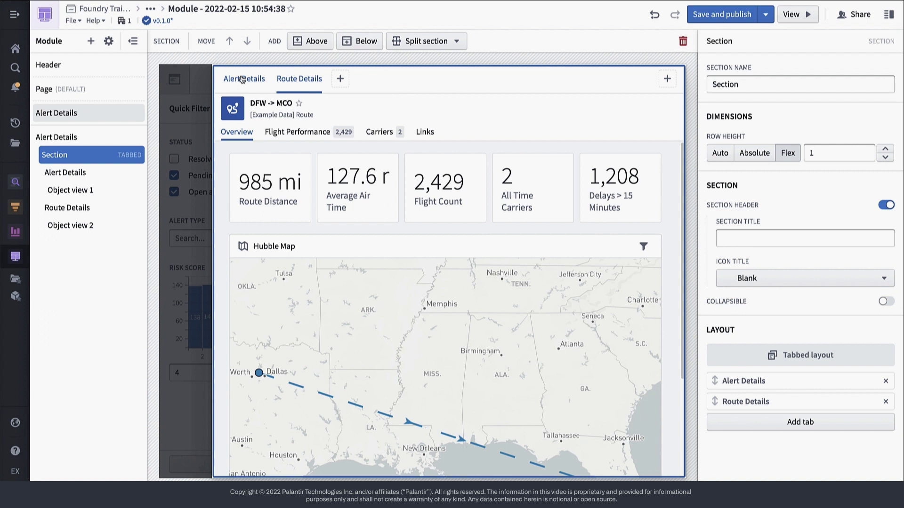
Clear the alert table section's existing heading
{"action": "left_click", "coordinate": [193, 83]}
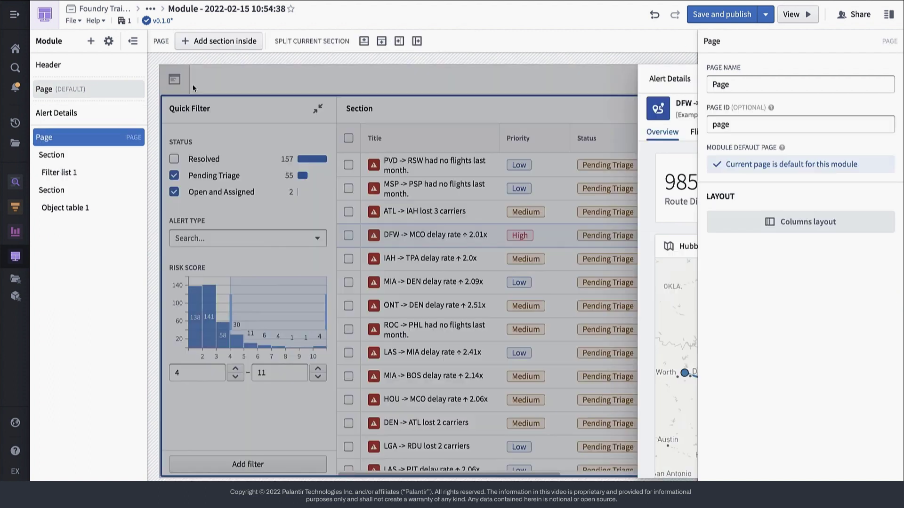
{"action": "double_click", "coordinate": [359, 108]}
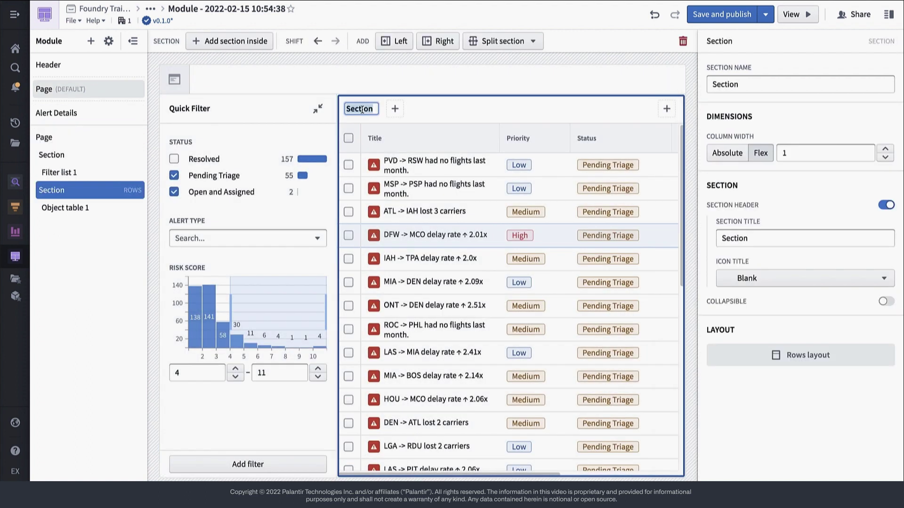
{"action": "key", "text": "BackSpace"}
{"action": "key", "text": "Return"}
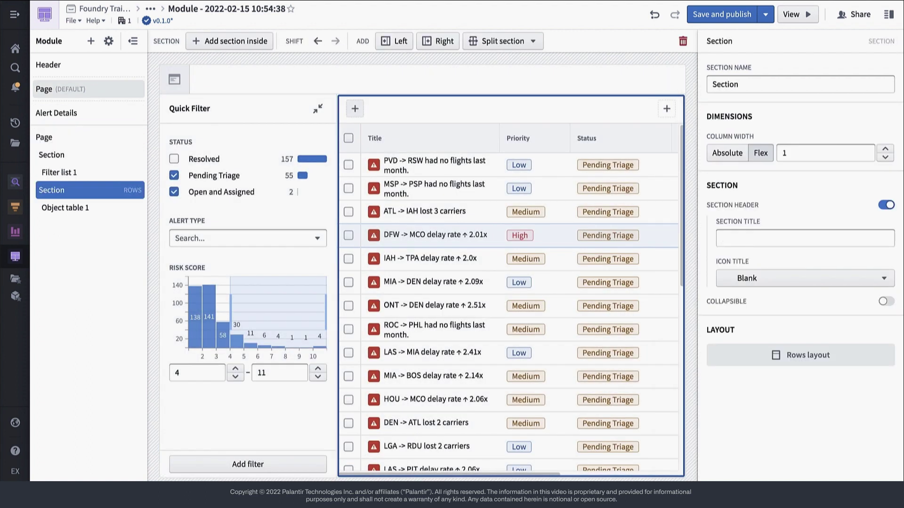
Add an Object set title on Alerts [Filtered], showing a count with the title overridden to 'Alerts'
{"action": "left_click", "coordinate": [356, 109]}
{"action": "type", "text": "title"}
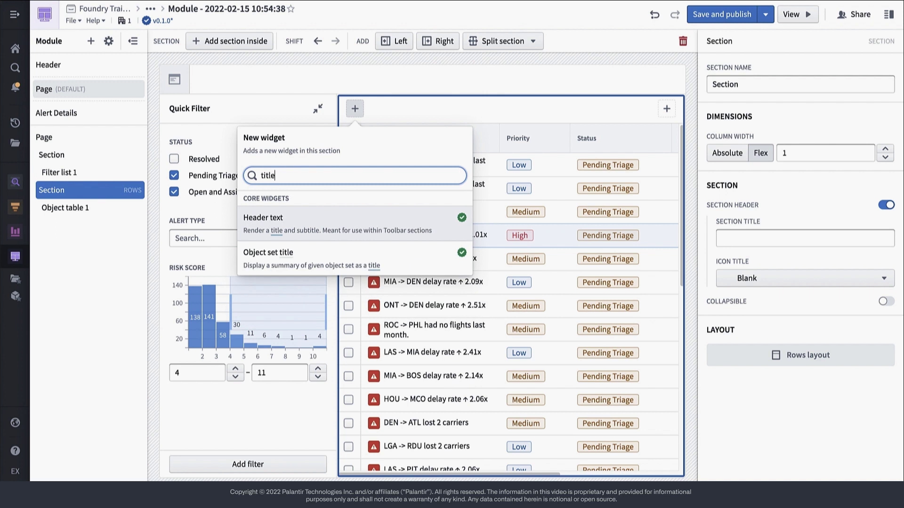
{"action": "left_click", "coordinate": [380, 258]}
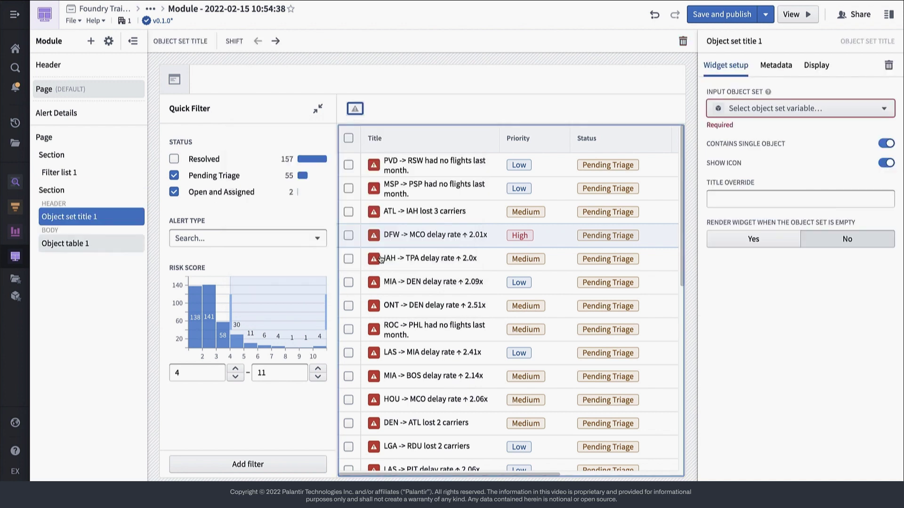
{"action": "left_click", "coordinate": [745, 107]}
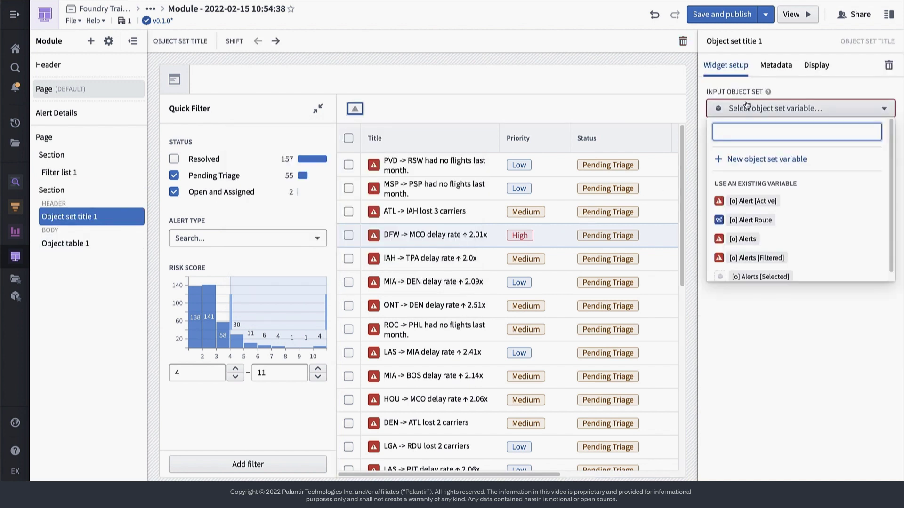
{"action": "left_click", "coordinate": [760, 258]}
{"action": "left_click", "coordinate": [884, 151]}
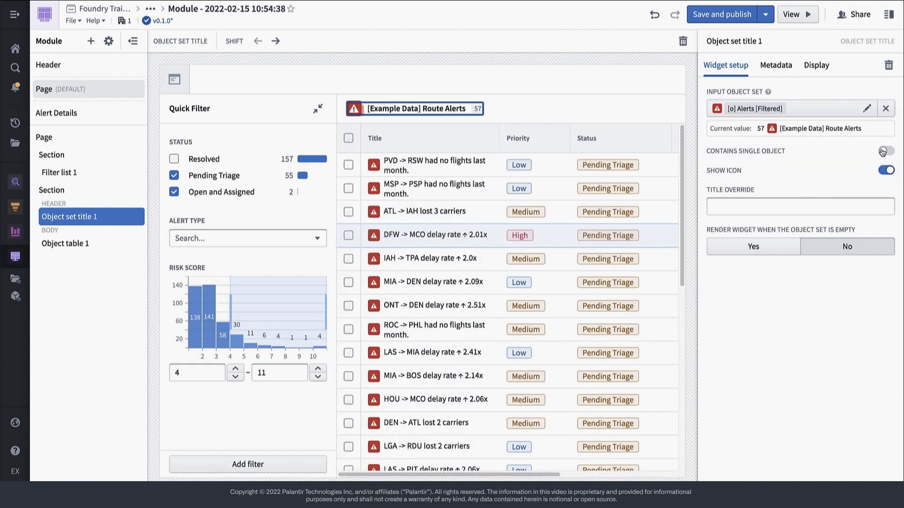
{"action": "left_click", "coordinate": [808, 206]}
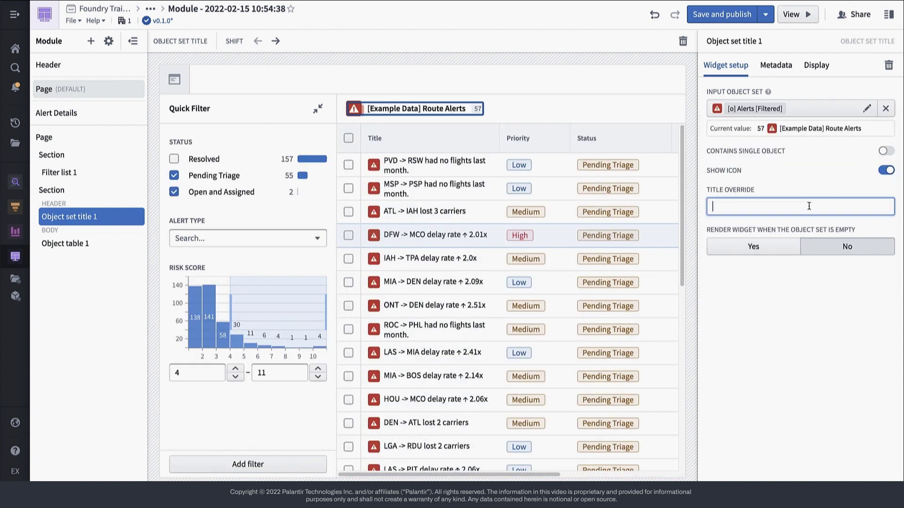
{"action": "type", "text": "Alerts"}
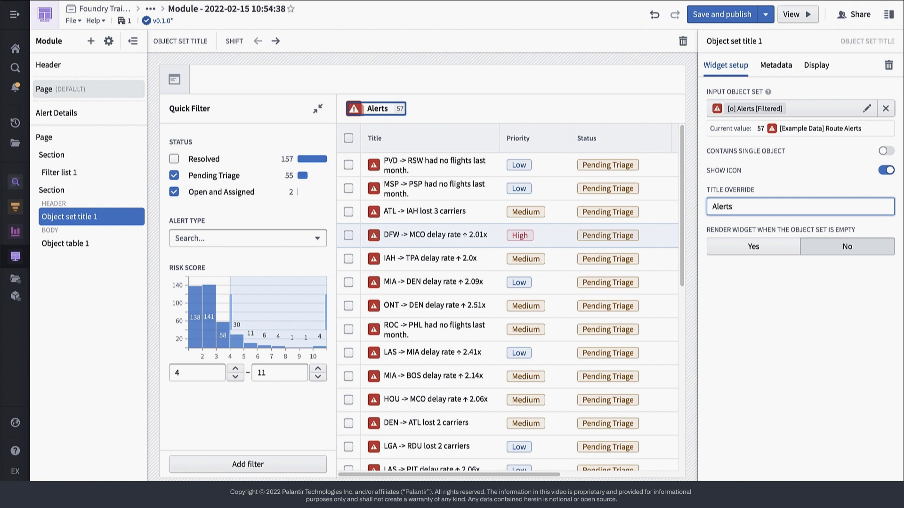
{"action": "left_click", "coordinate": [446, 114]}
Add a Metric card to the Alerts header, labelled 'Avg Risk Score' with a Number value type
{"action": "left_click", "coordinate": [424, 109]}
{"action": "type", "text": "metric"}
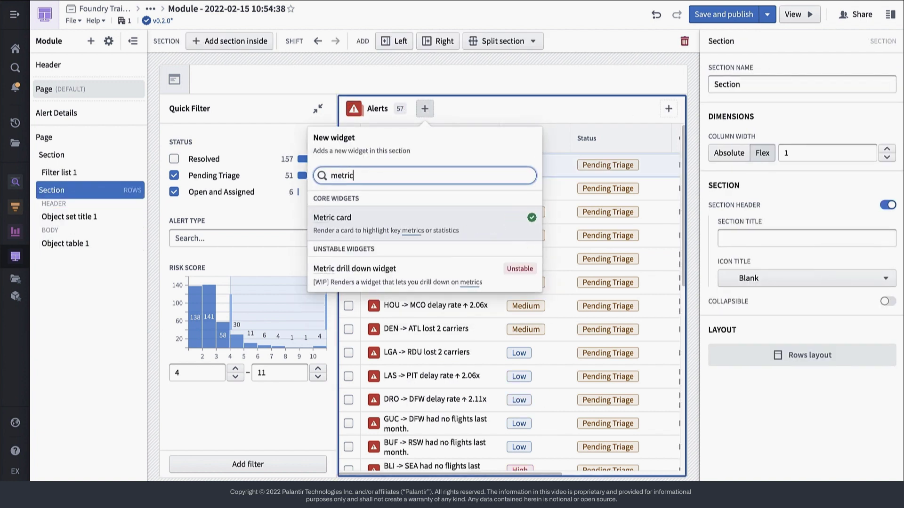
{"action": "left_click", "coordinate": [424, 220]}
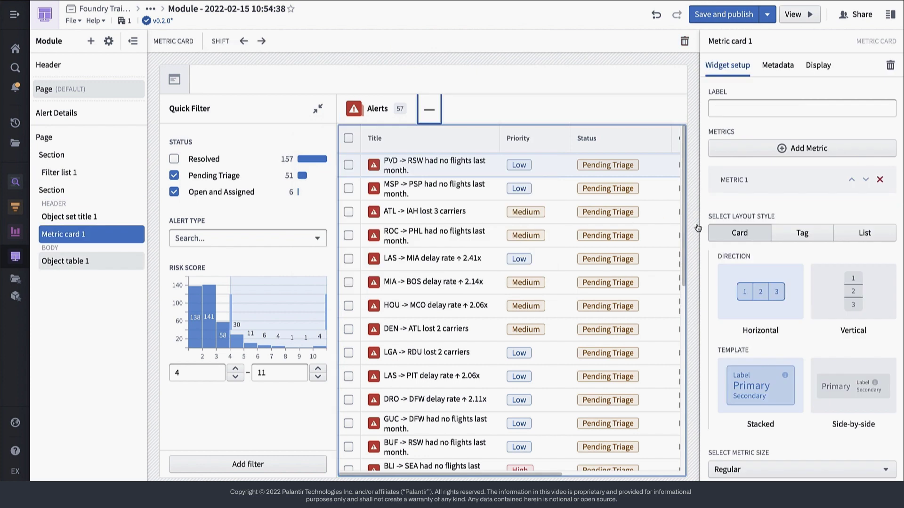
{"action": "left_click", "coordinate": [809, 179]}
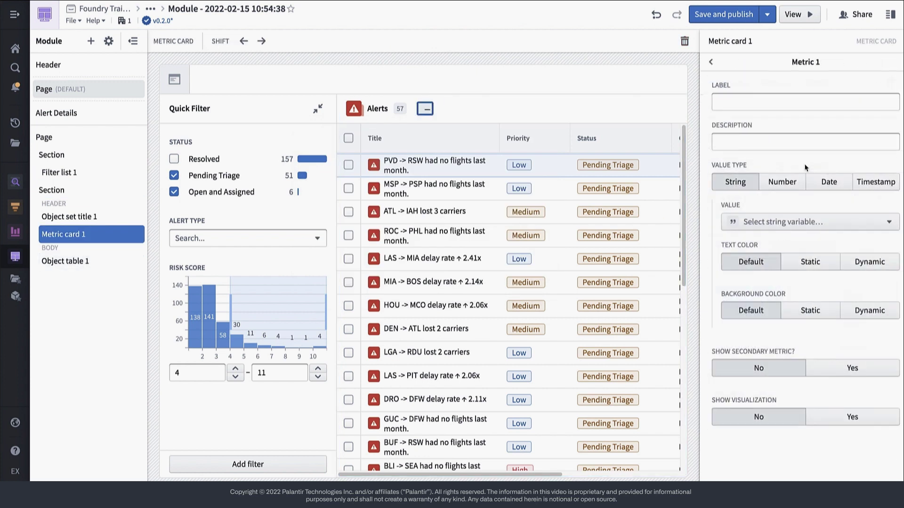
{"action": "left_click", "coordinate": [752, 105]}
{"action": "type", "text": "Avg Risk Score"}
{"action": "left_click", "coordinate": [777, 181]}
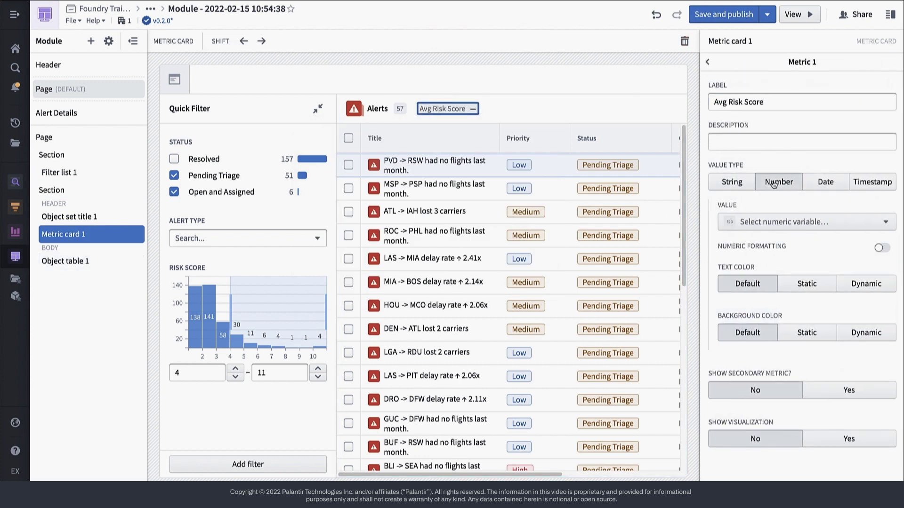
{"action": "left_click", "coordinate": [773, 222]}
{"action": "mouse_move", "coordinate": [774, 242]}
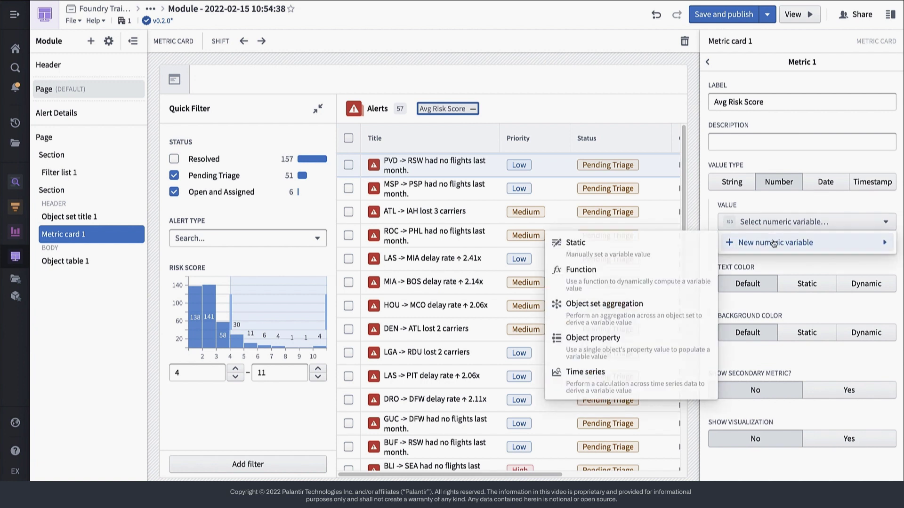
Set the value to the average Risk Score of Alerts [Filtered], formatted to two decimals (5.19)
{"action": "left_click", "coordinate": [631, 308]}
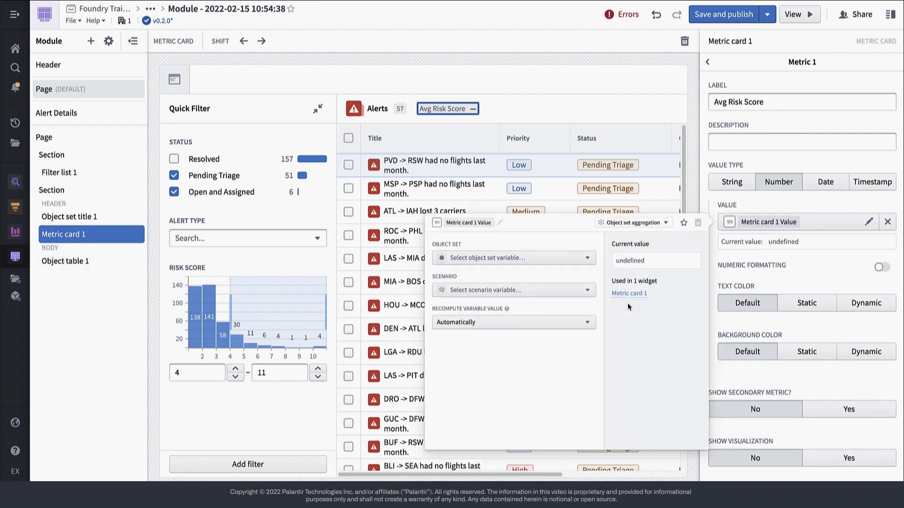
{"action": "left_click", "coordinate": [416, 223]}
{"action": "type", "text": "[m] Risk Score [Average]"}
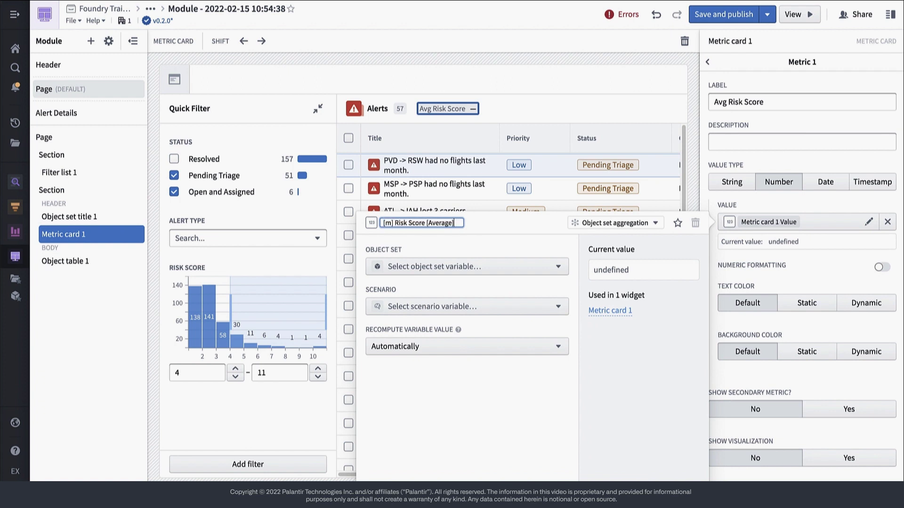
{"action": "left_click", "coordinate": [430, 267]}
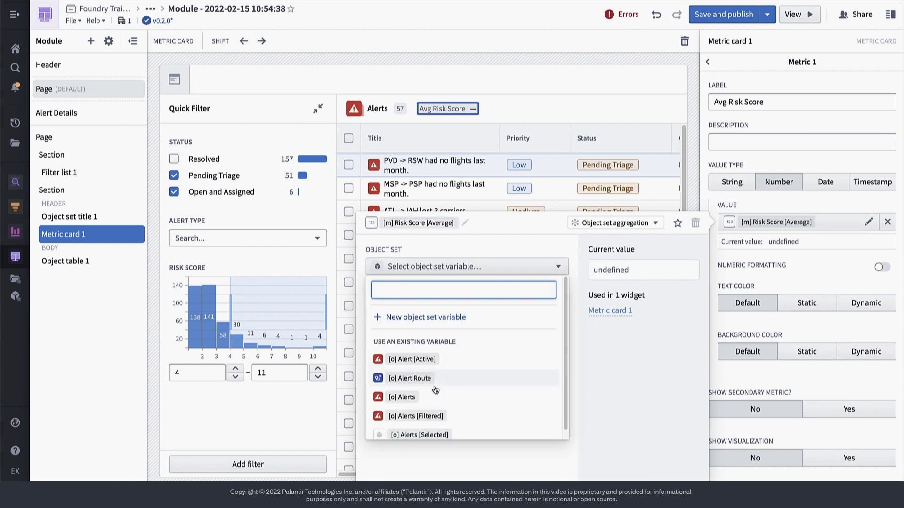
{"action": "left_click", "coordinate": [438, 416]}
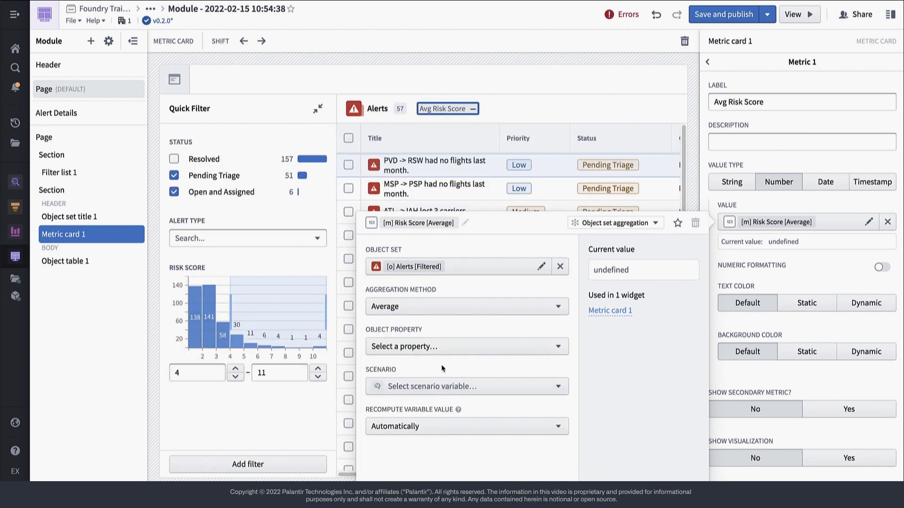
{"action": "left_click", "coordinate": [443, 351]}
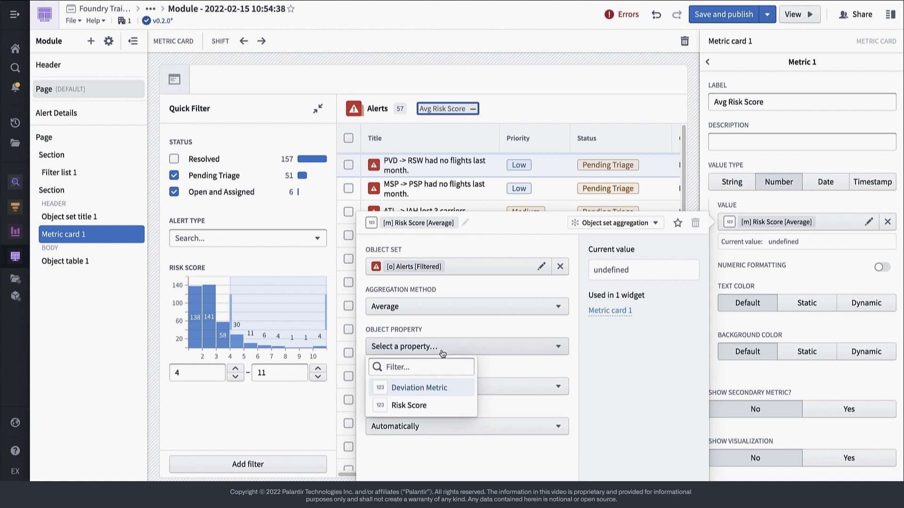
{"action": "left_click", "coordinate": [439, 405]}
{"action": "left_click", "coordinate": [818, 286]}
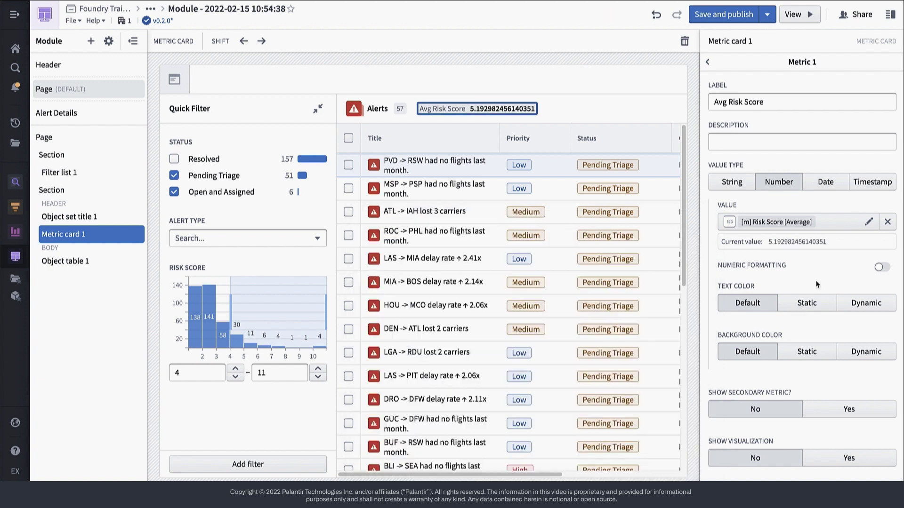
{"action": "left_click", "coordinate": [880, 267]}
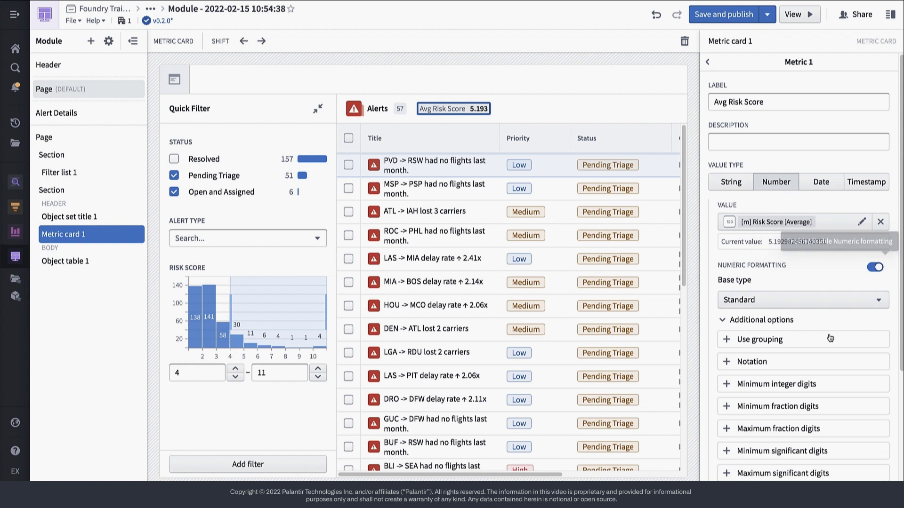
{"action": "left_click", "coordinate": [823, 429]}
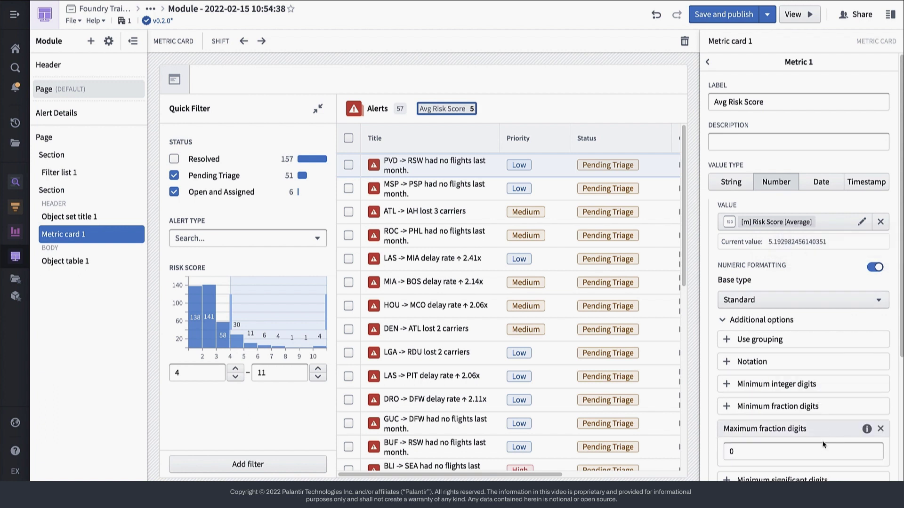
{"action": "type", "text": "2"}
{"action": "scroll", "coordinate": [840, 410], "scroll_direction": "down", "scroll_amount": 1}
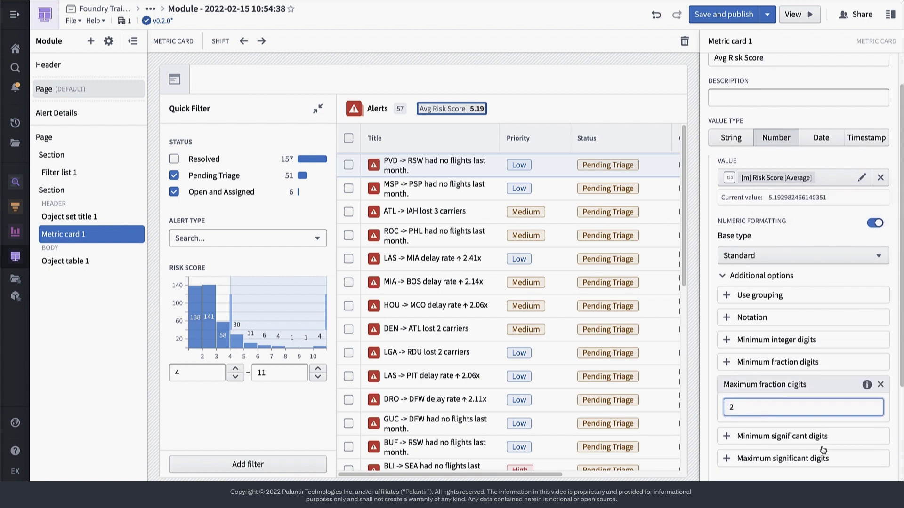
{"action": "scroll", "coordinate": [855, 382], "scroll_direction": "down", "scroll_amount": 3}
Add a Warning colour rule to Avg Risk Score for values from 5 upward, with no upper bound
{"action": "left_click", "coordinate": [858, 359]}
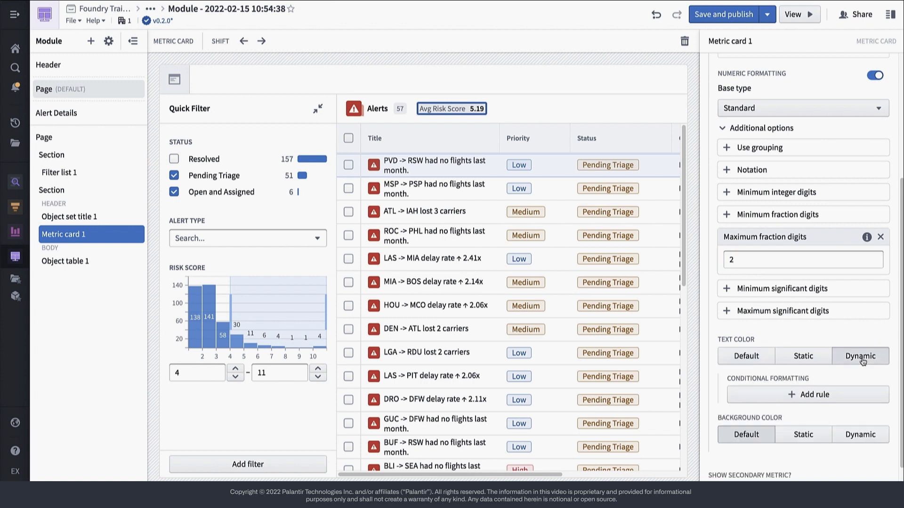
{"action": "left_click", "coordinate": [841, 393]}
{"action": "left_click", "coordinate": [425, 261]}
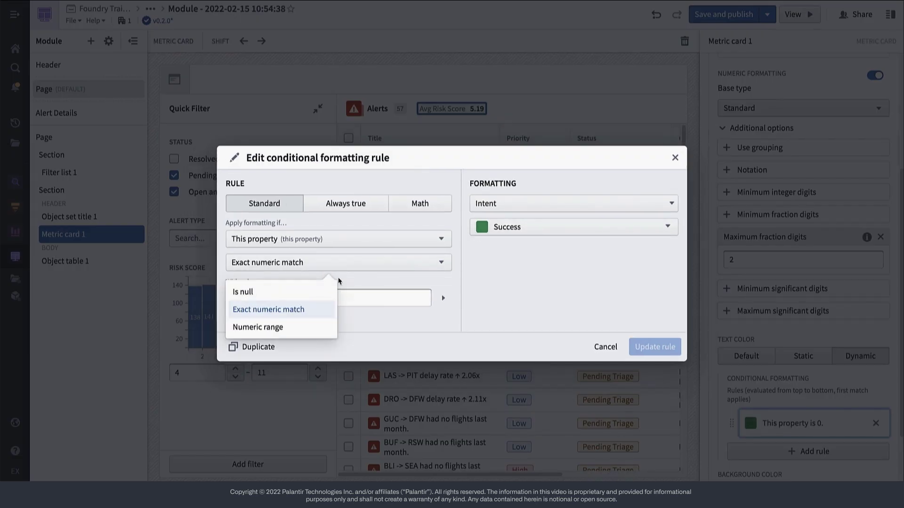
{"action": "left_click", "coordinate": [311, 327]}
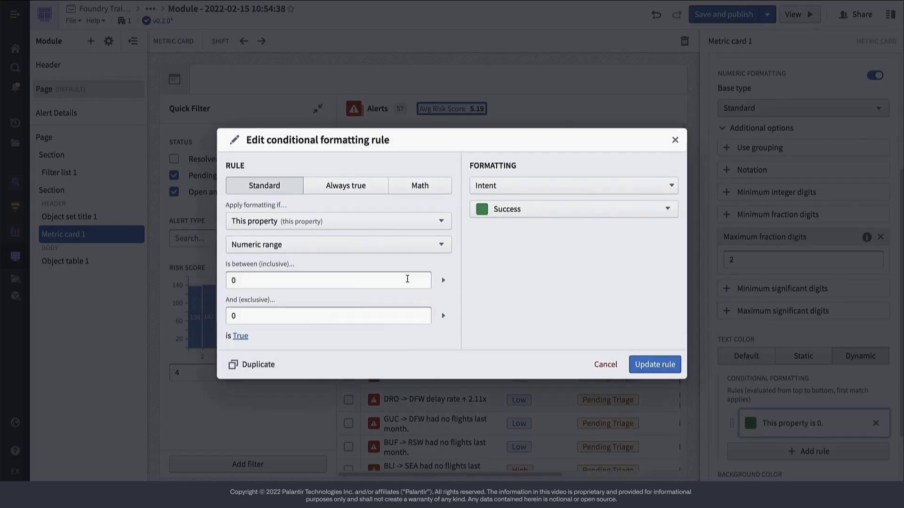
{"action": "left_click", "coordinate": [422, 281]}
{"action": "type", "text": "5"}
{"action": "left_click", "coordinate": [443, 315]}
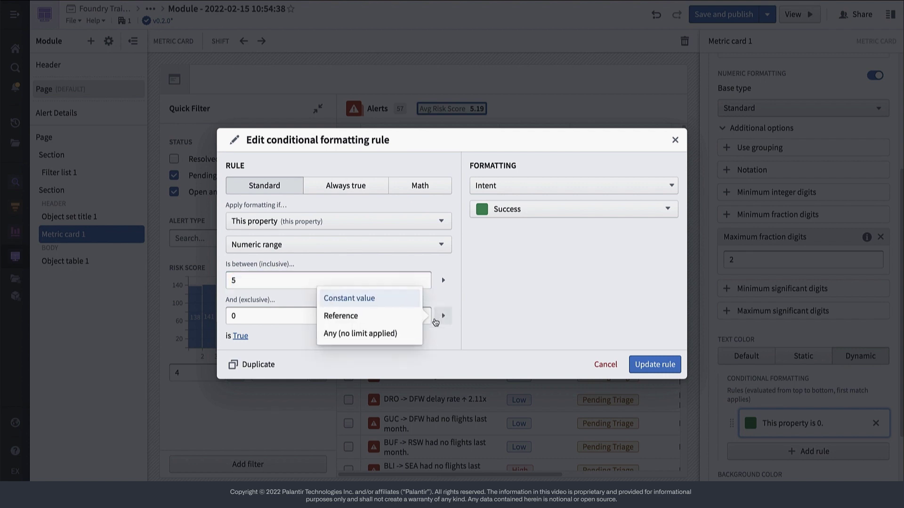
{"action": "left_click", "coordinate": [414, 332]}
{"action": "left_click", "coordinate": [530, 212]}
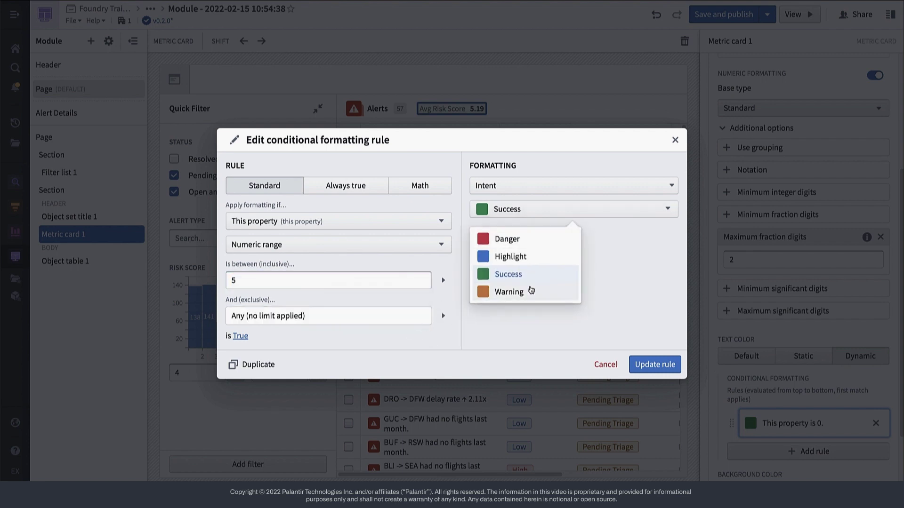
{"action": "left_click", "coordinate": [520, 290]}
{"action": "left_click", "coordinate": [639, 365]}
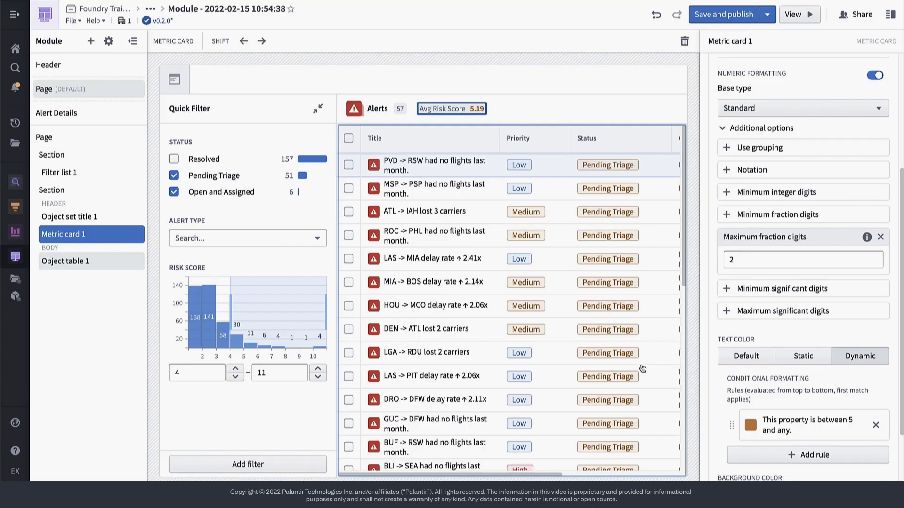
{"action": "left_click", "coordinate": [647, 113]}
Add a button group to the Alerts header and relabel its button 'Bulk Re-Assign'
{"action": "left_click", "coordinate": [667, 110]}
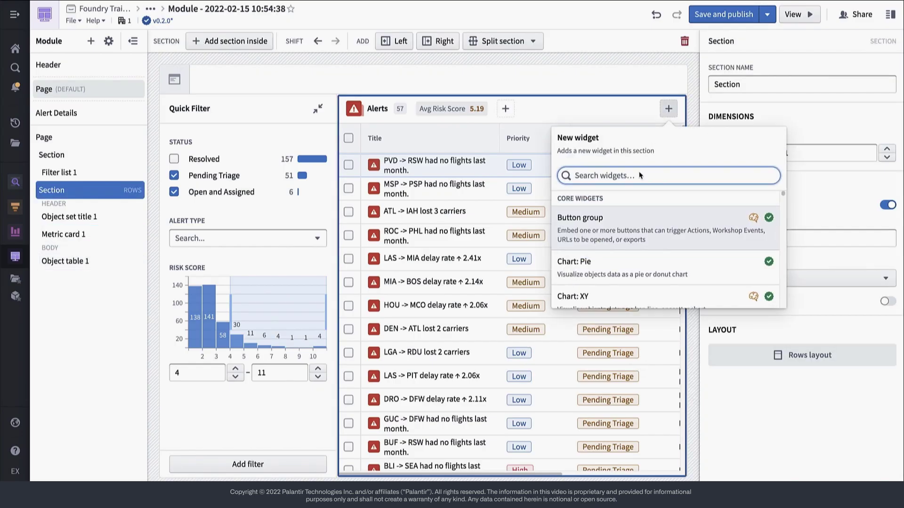
{"action": "left_click", "coordinate": [626, 234]}
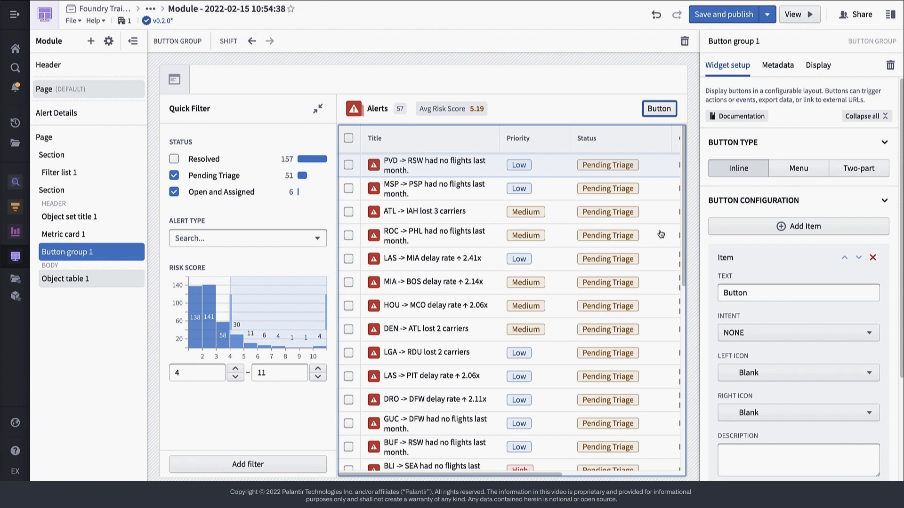
{"action": "double_click", "coordinate": [761, 289]}
{"action": "type", "text": "Bulk Re-Assign"}
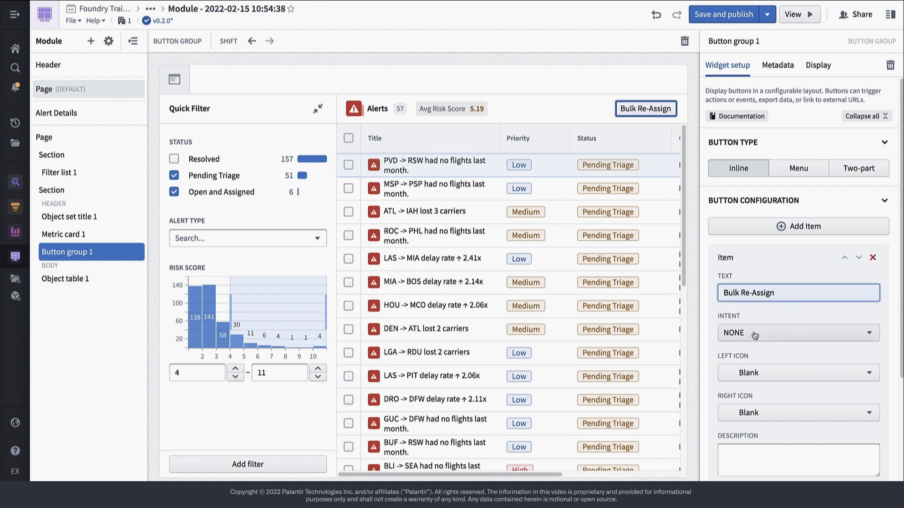
{"action": "scroll", "coordinate": [754, 335], "scroll_direction": "down", "scroll_amount": 3}
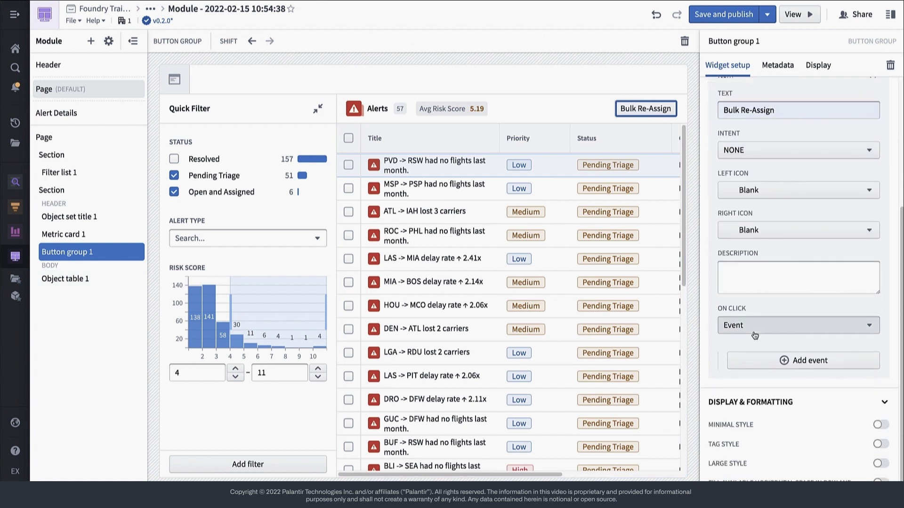
Make the button run Bulk Assign Route Alert, with Route Alert fixed to [o] Alerts [Selected]
{"action": "left_click", "coordinate": [754, 332]}
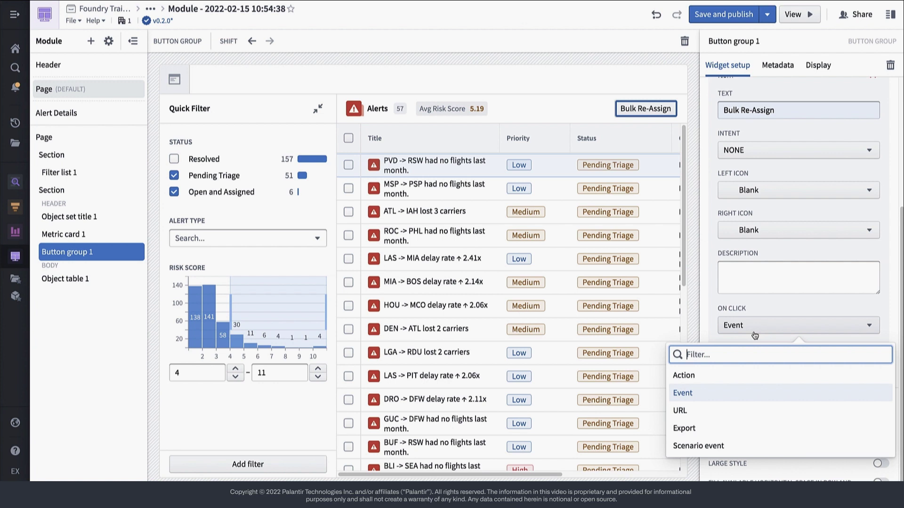
{"action": "left_click", "coordinate": [760, 375]}
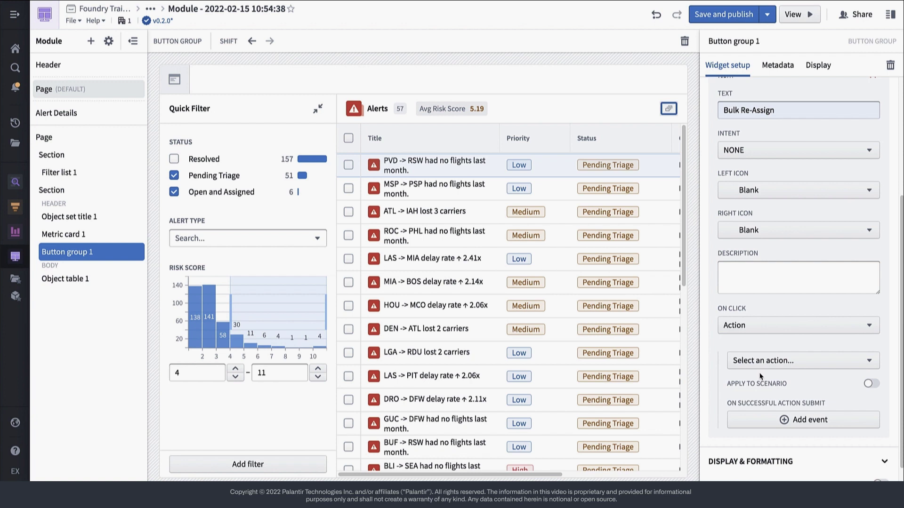
{"action": "left_click", "coordinate": [762, 362]}
{"action": "type", "text": "bulk alert"}
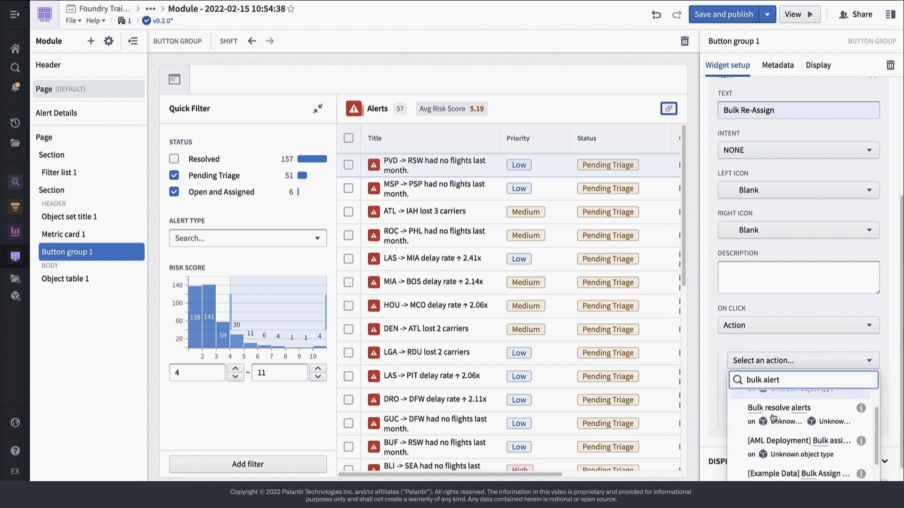
{"action": "left_click", "coordinate": [771, 416]}
{"action": "scroll", "coordinate": [772, 418], "scroll_direction": "down", "scroll_amount": 1}
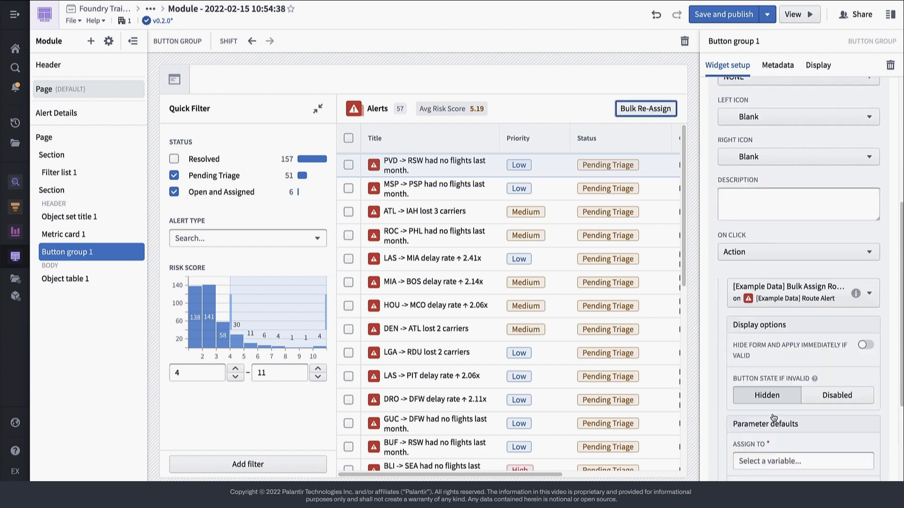
{"action": "scroll", "coordinate": [772, 418], "scroll_direction": "down", "scroll_amount": 2}
{"action": "left_click", "coordinate": [777, 339]}
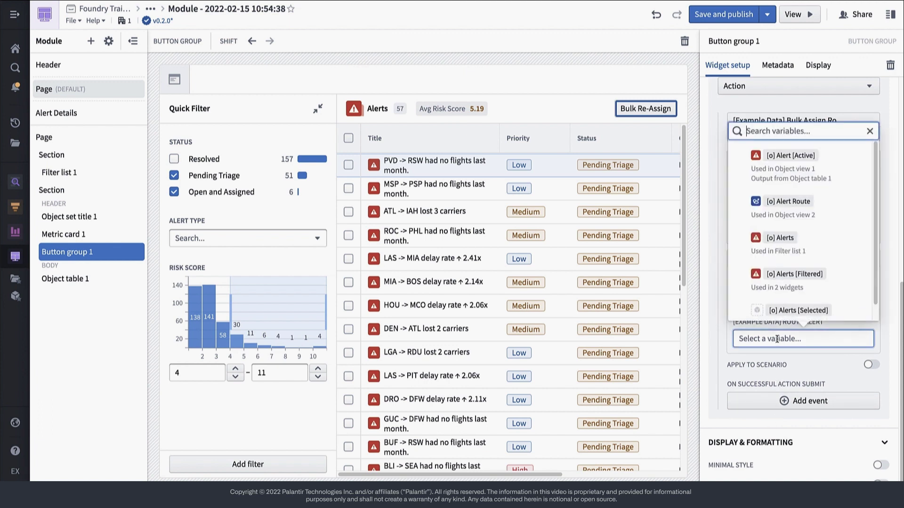
{"action": "scroll", "coordinate": [784, 283], "scroll_direction": "down", "scroll_amount": 1}
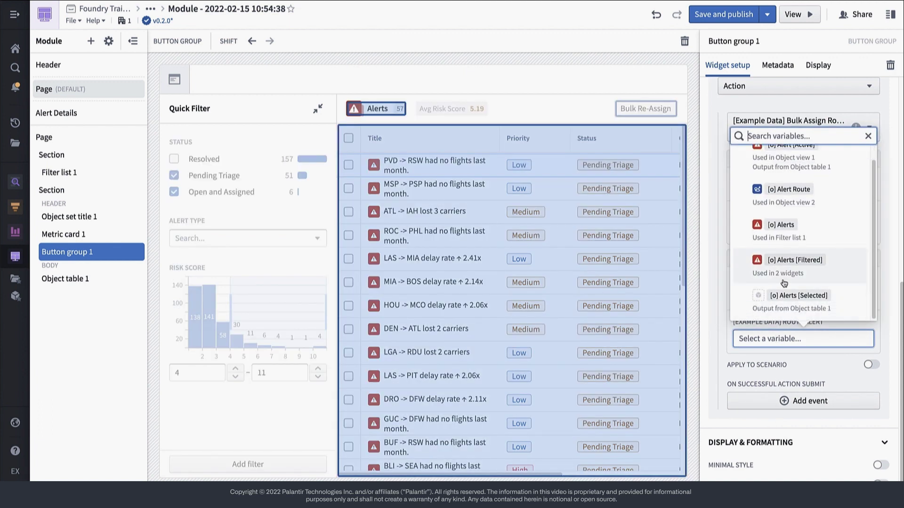
{"action": "left_click", "coordinate": [785, 293]}
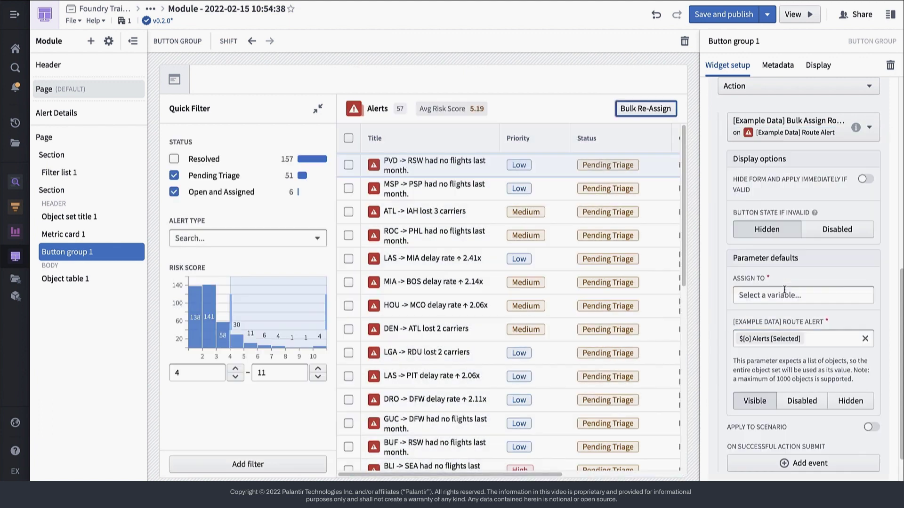
{"action": "left_click", "coordinate": [801, 400]}
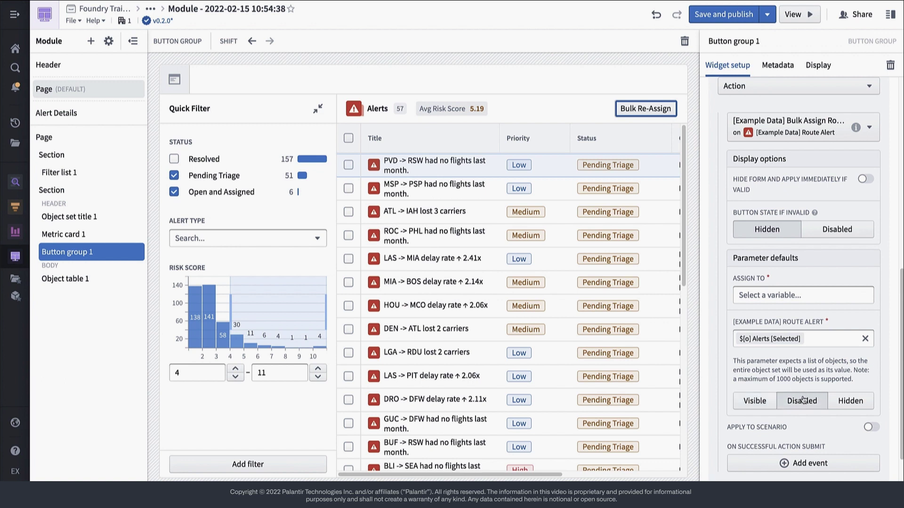
{"action": "left_click", "coordinate": [351, 216]}
Select the ATL -> IAH, ROC -> PHL, LAS -> MIA and MIA -> BOS alert rows
{"action": "left_click", "coordinate": [349, 214]}
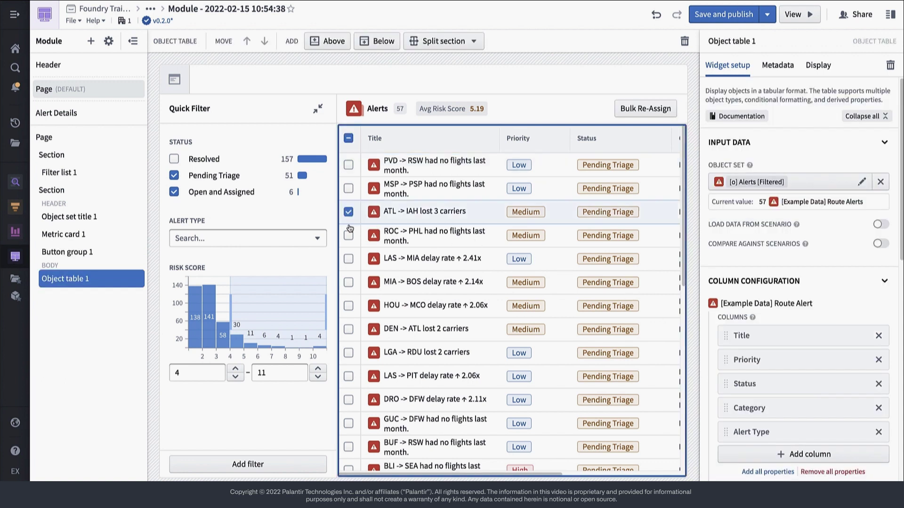
{"action": "left_click", "coordinate": [350, 236]}
{"action": "left_click", "coordinate": [350, 260]}
{"action": "left_click", "coordinate": [350, 281]}
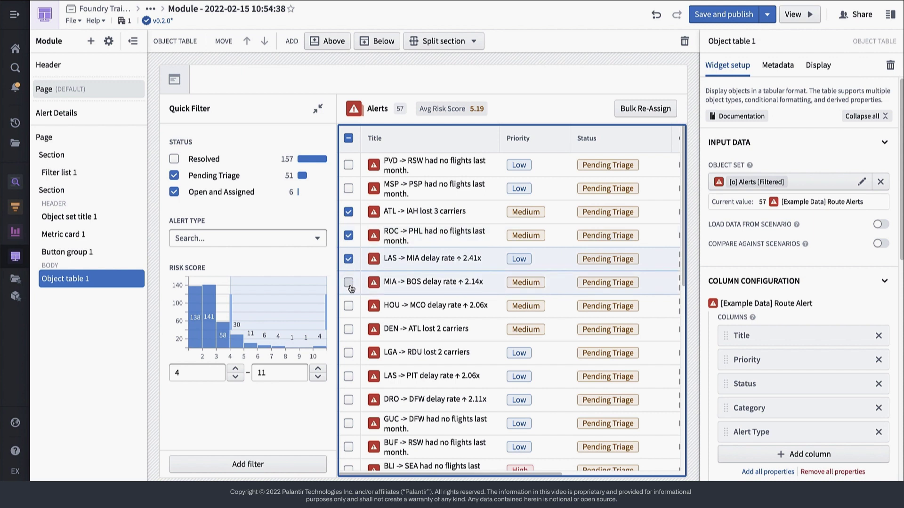
{"action": "left_click", "coordinate": [645, 109]}
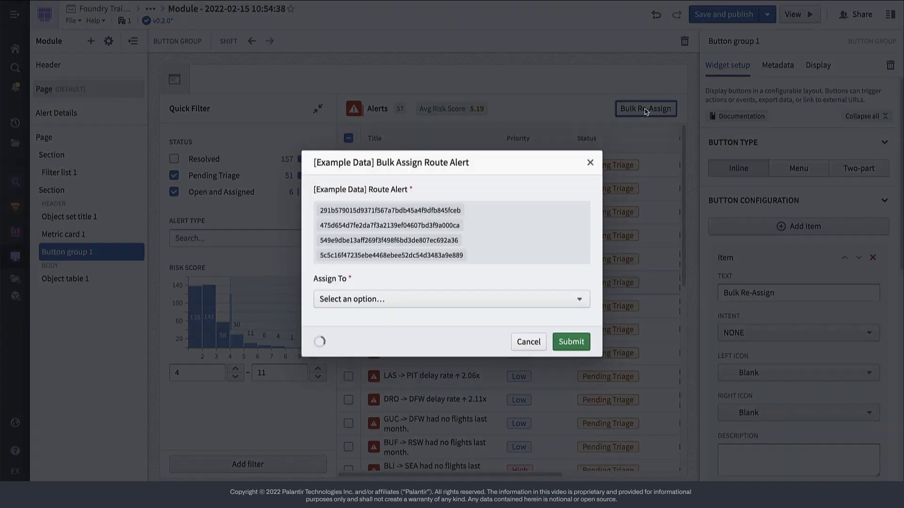
{"action": "left_click", "coordinate": [502, 283]}
{"action": "type", "text": "logan"}
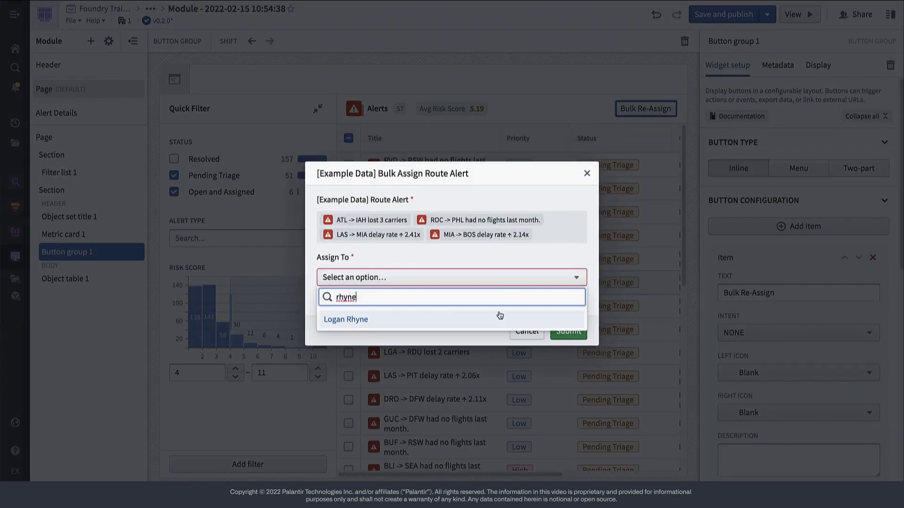
{"action": "left_click", "coordinate": [444, 317]}
{"action": "left_click", "coordinate": [578, 325]}
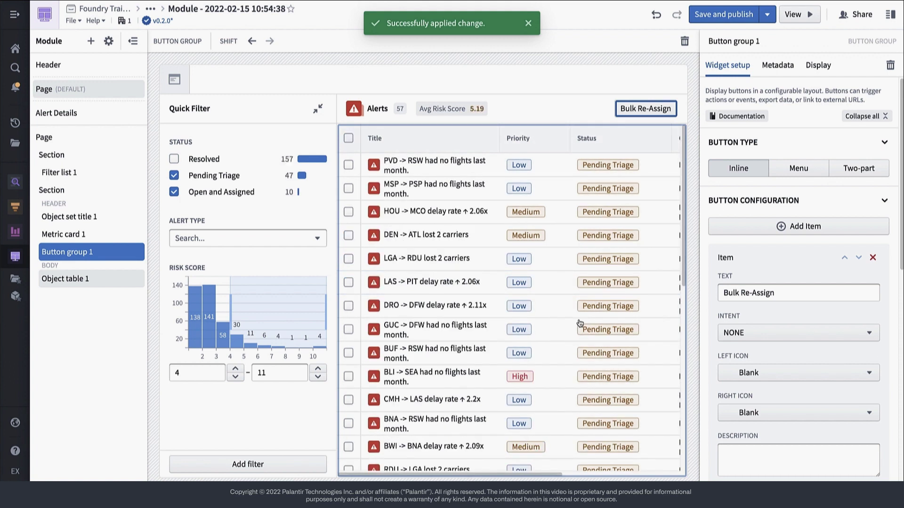
Save and publish the module, then add an Assignee quick filter in view mode
{"action": "left_click", "coordinate": [734, 14]}
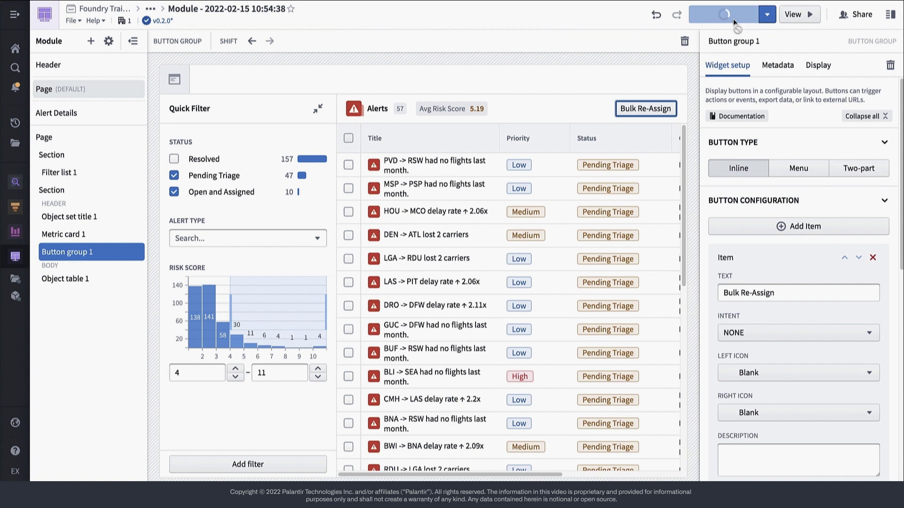
{"action": "left_click", "coordinate": [793, 15]}
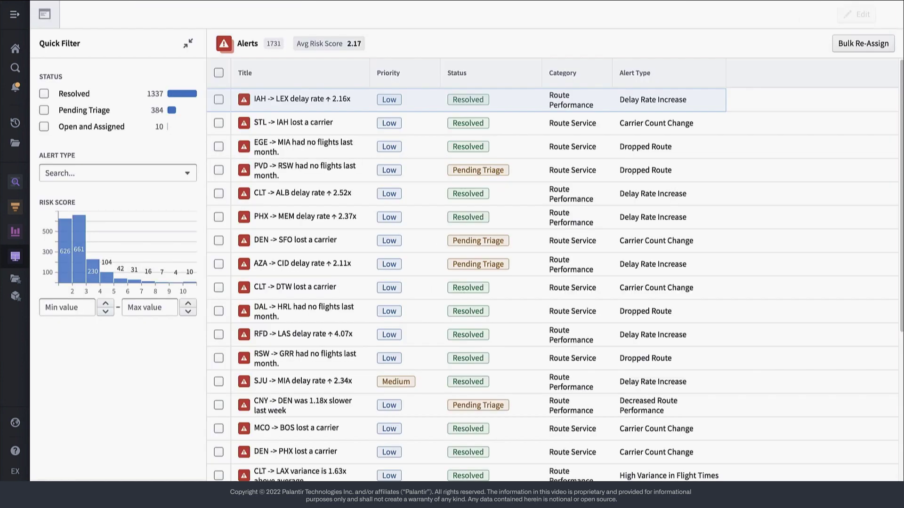
{"action": "left_click", "coordinate": [115, 465]}
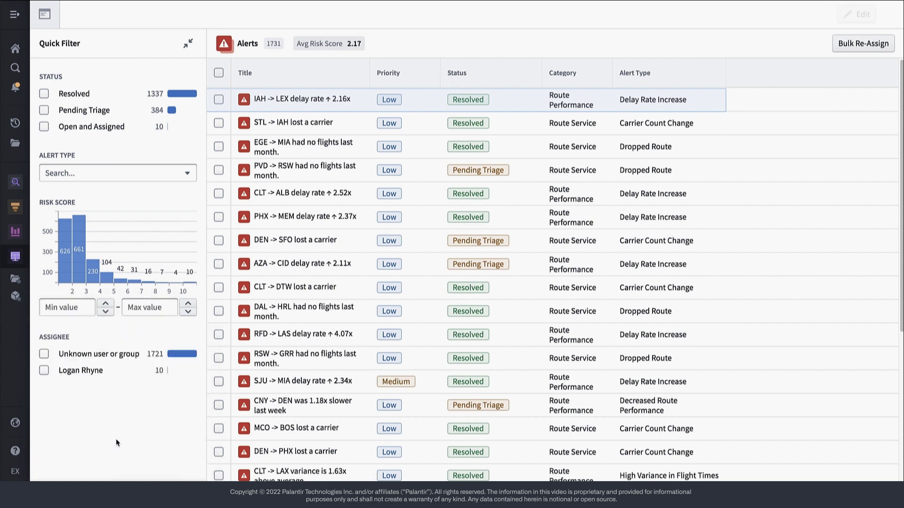
{"action": "left_click", "coordinate": [92, 372]}
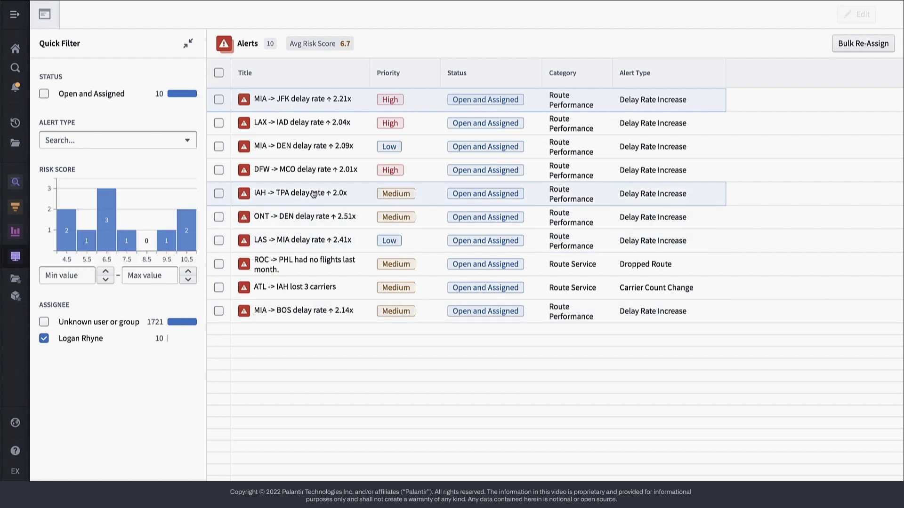
{"action": "left_click", "coordinate": [317, 177]}
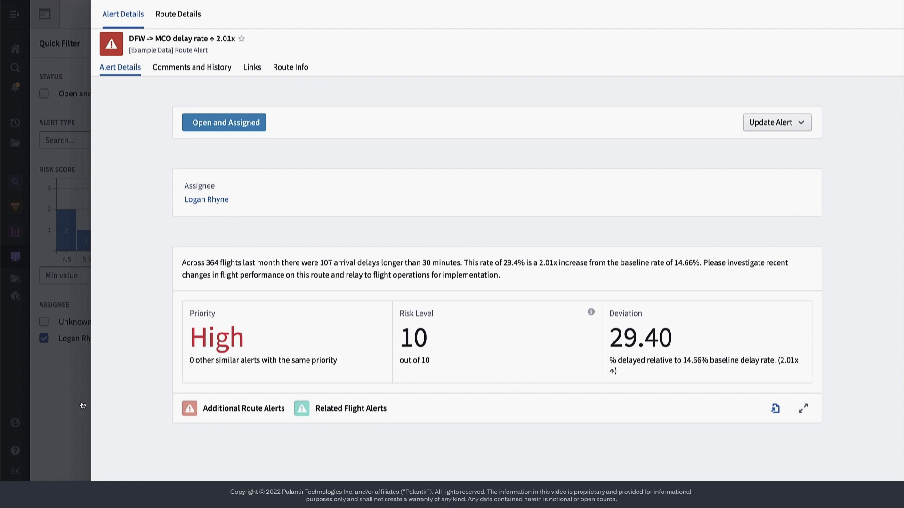
{"action": "left_click", "coordinate": [14, 454]}
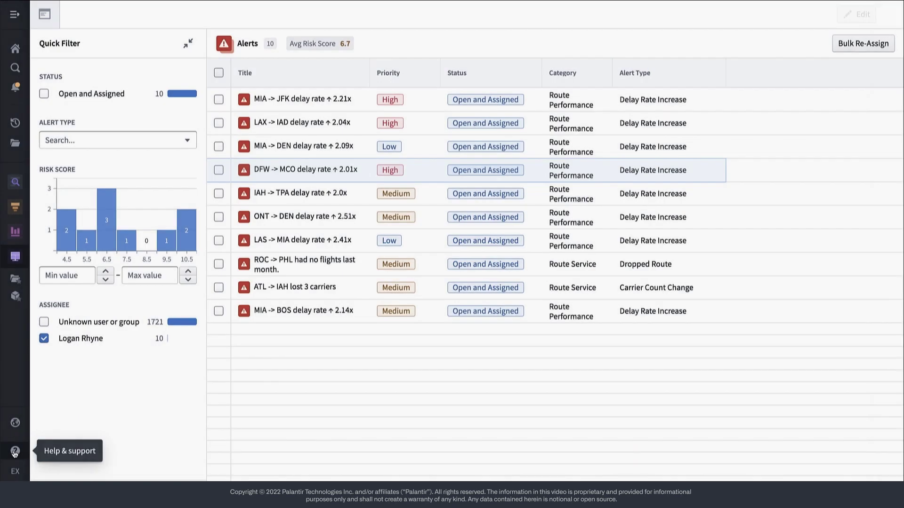